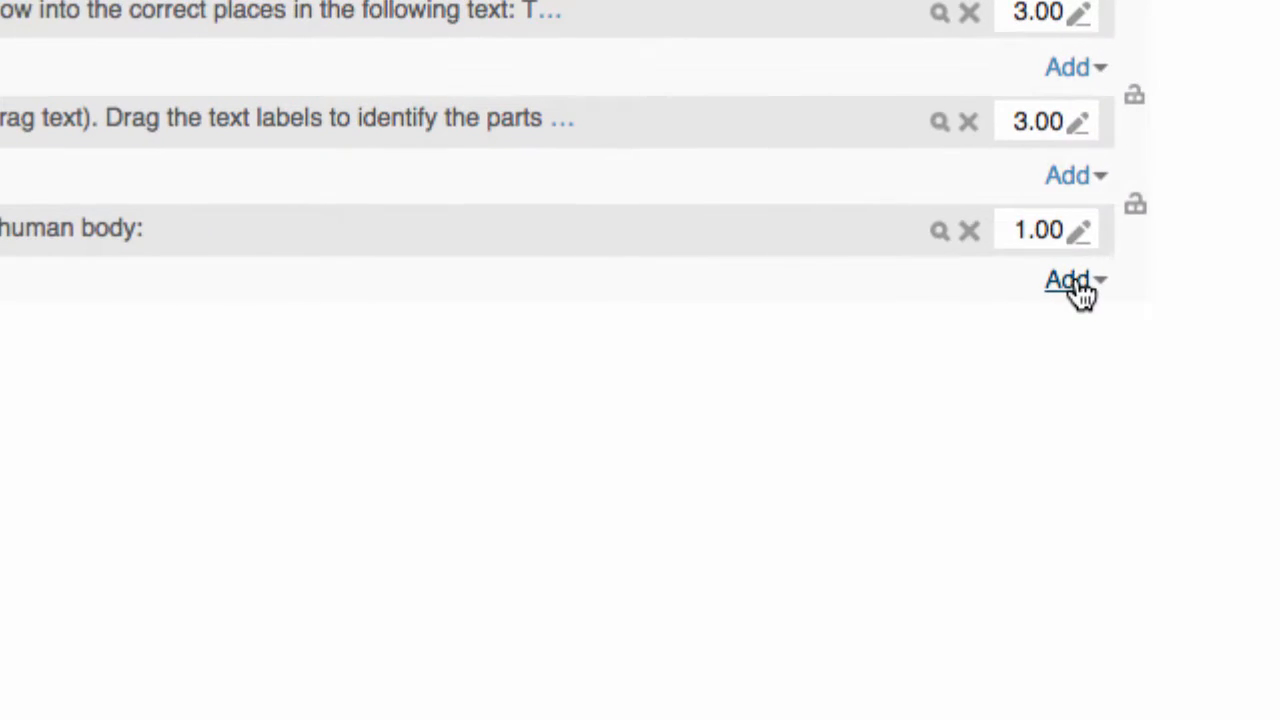
- Add a new question of the type Drag and drop onto image at the end of the quiz
click(1175, 460)
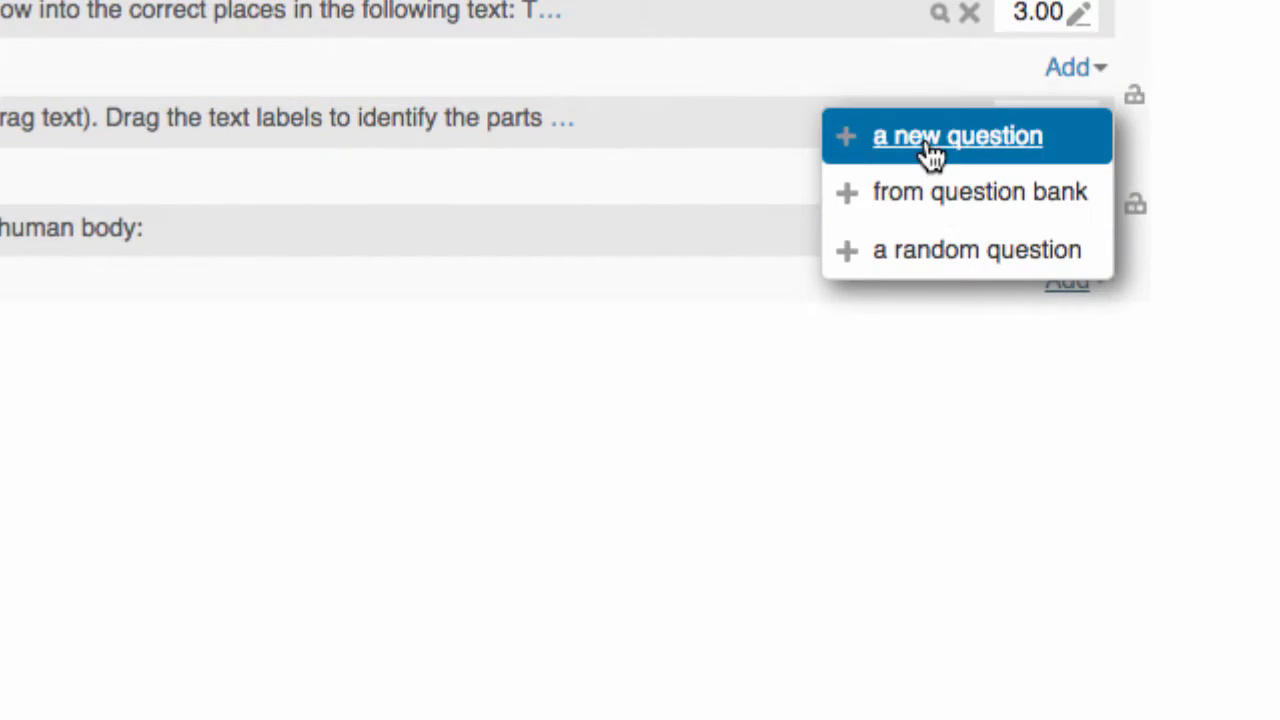
click(935, 140)
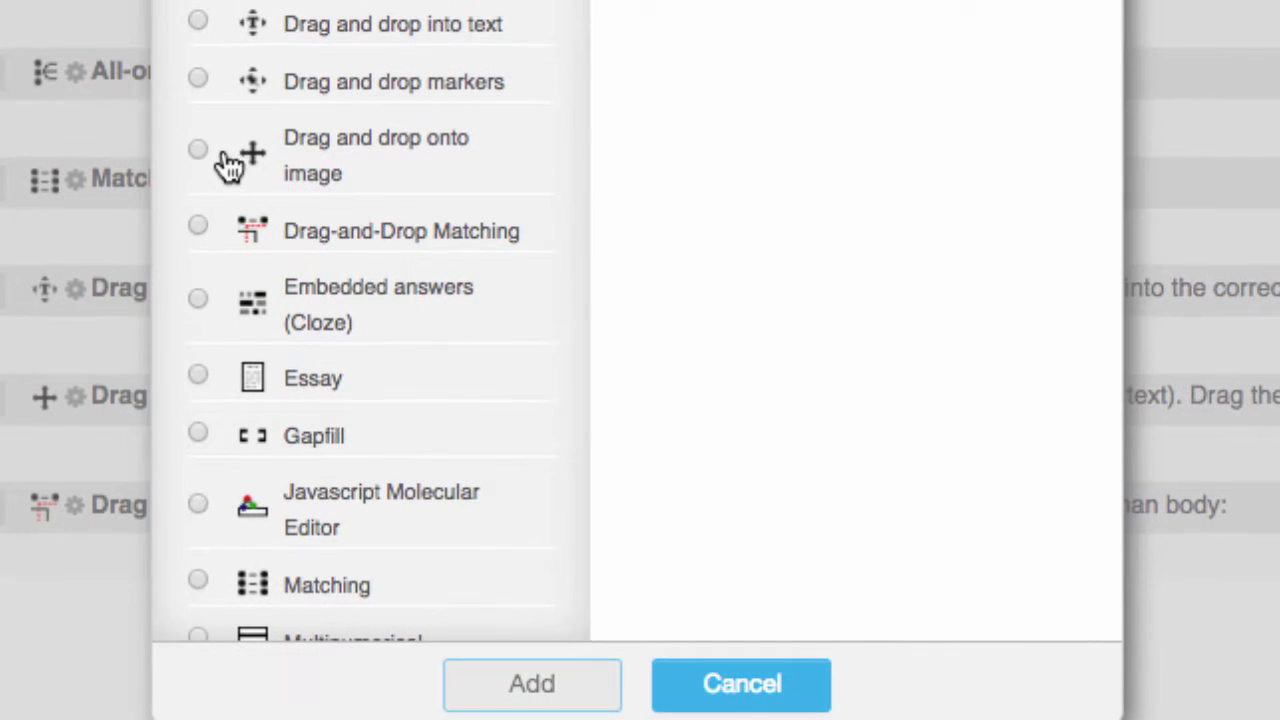
click(201, 157)
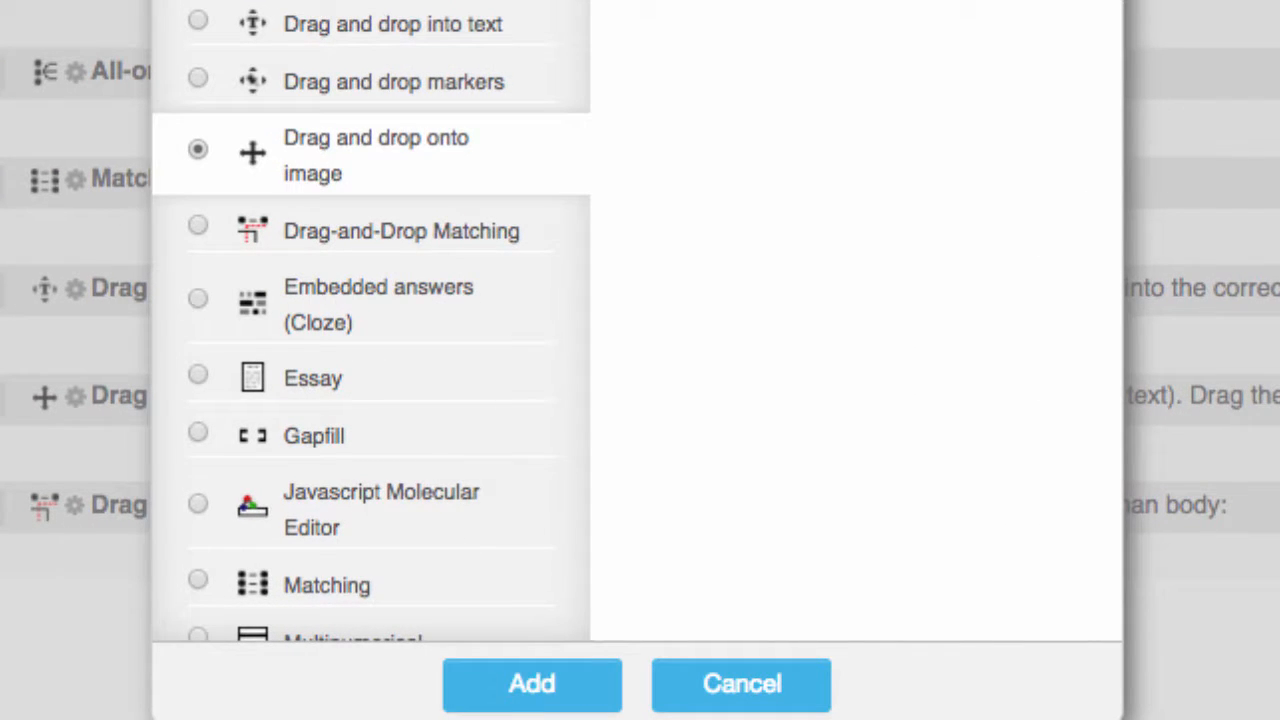
click(522, 688)
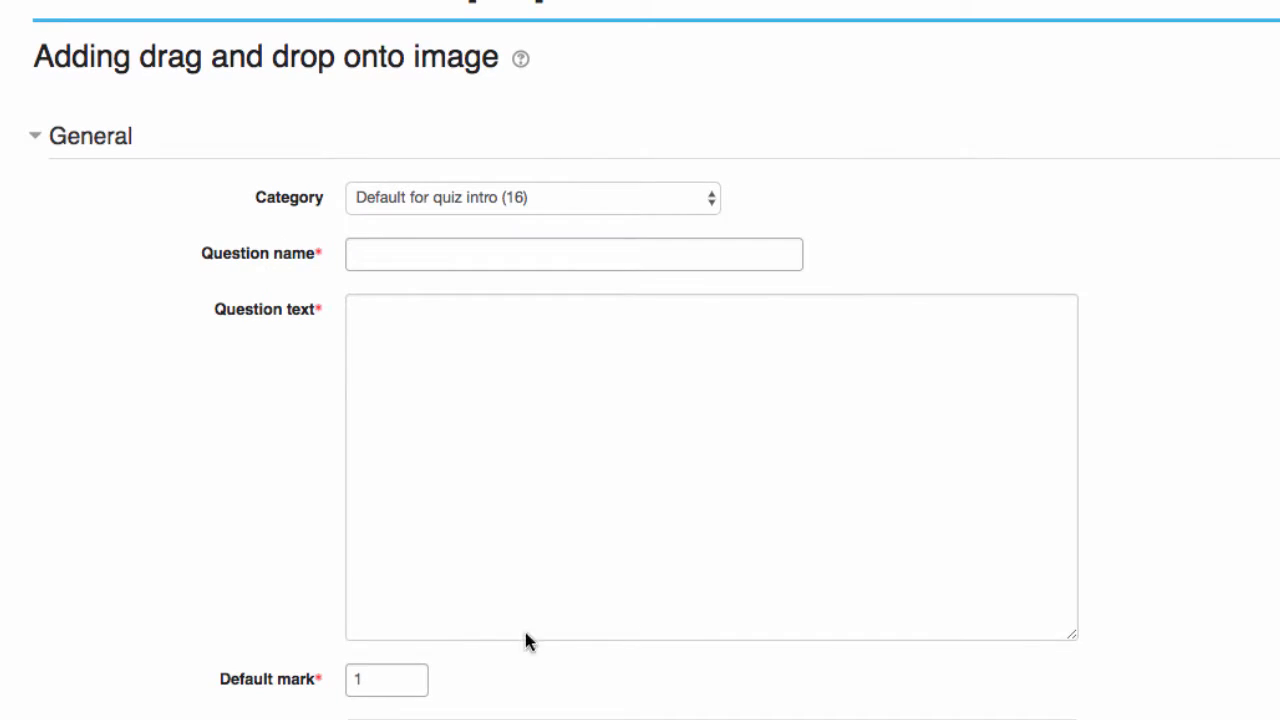
- Name the question "Drag and Drop onto Image - Parts of a Car"
click(430, 256)
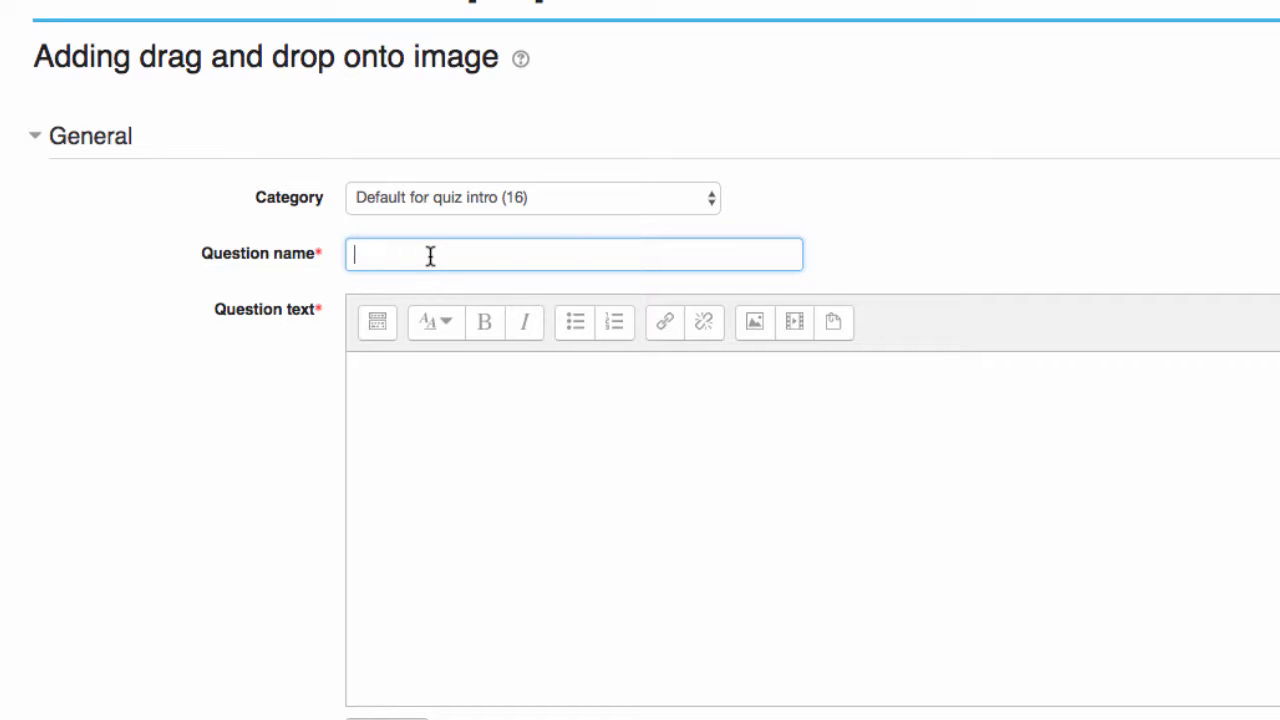
text(Drag and Drop onto Image - Pa)
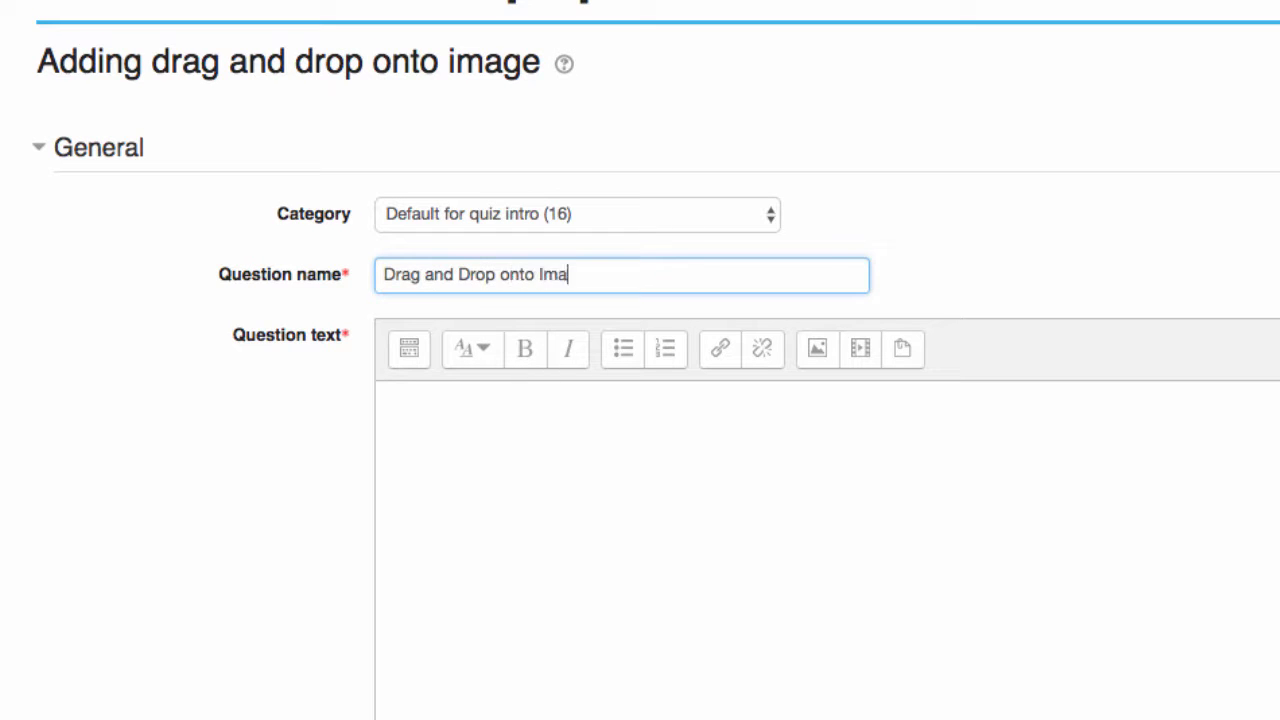
text(rts of a Car)
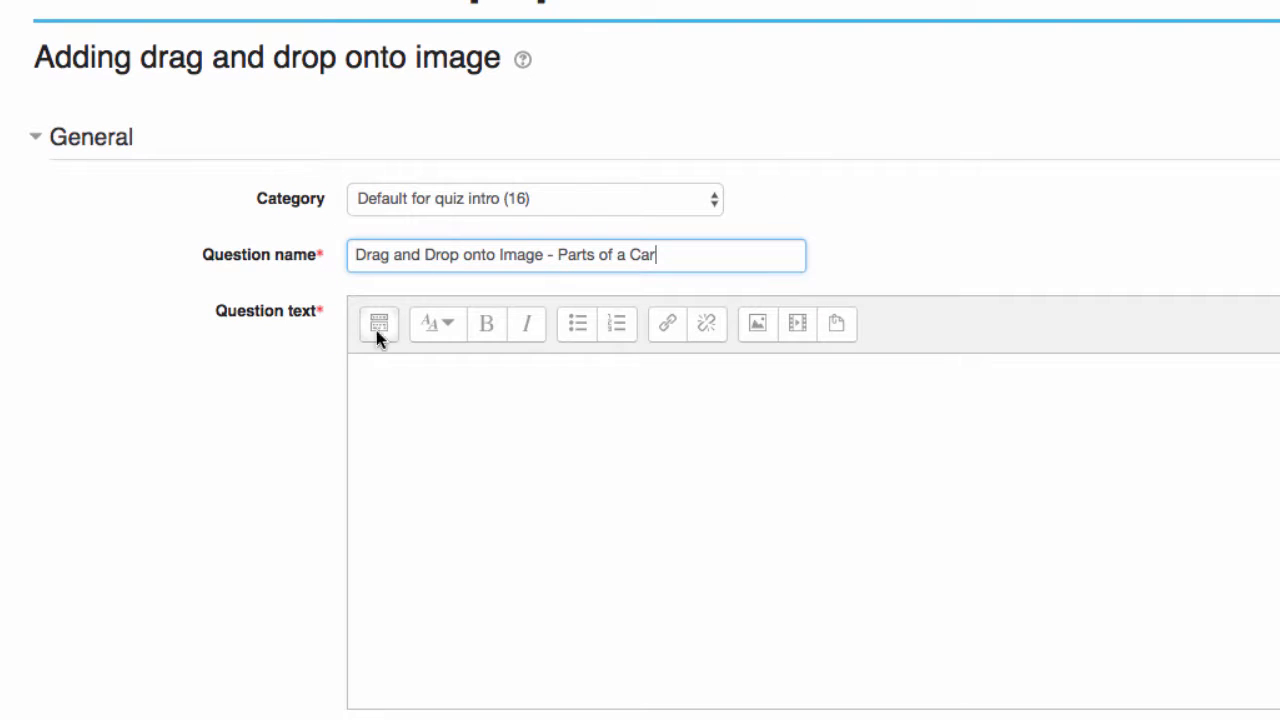
- Write the question text "Question Type: Drag and drop onto image (drag text)." and, below it, "Drag the text labels to identify the parts of the car."
click(431, 410)
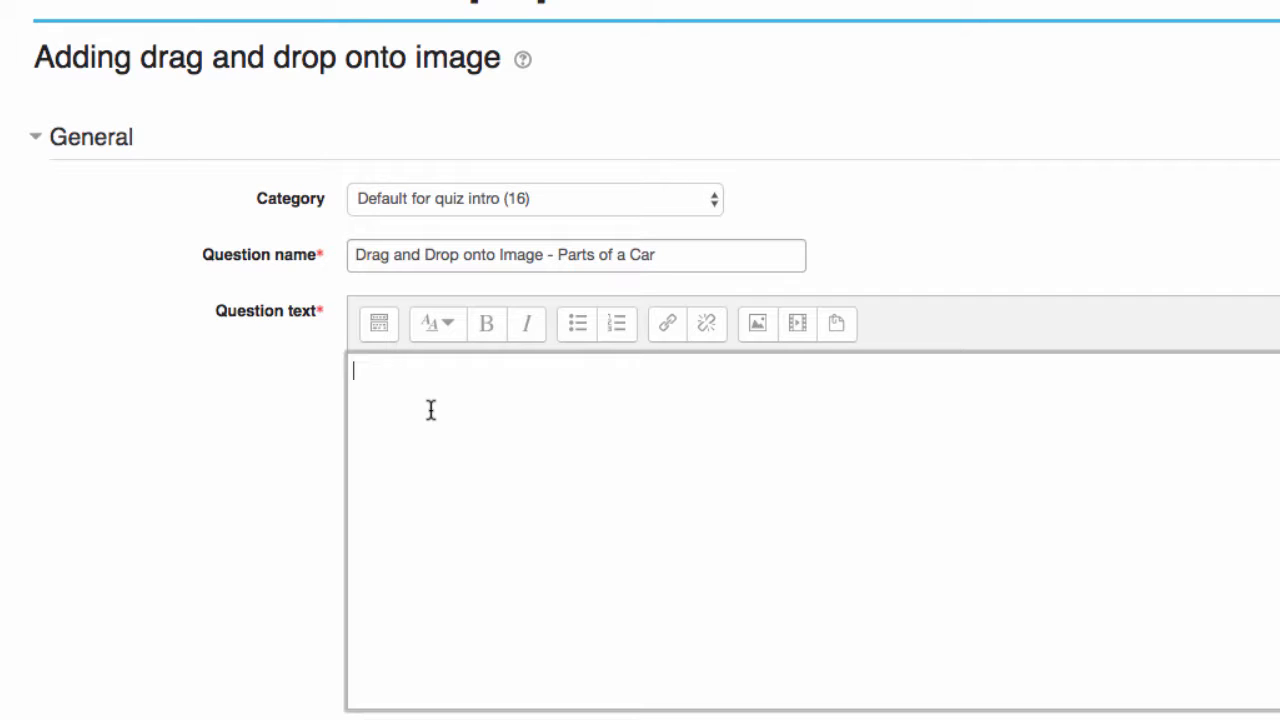
text(Question Type)
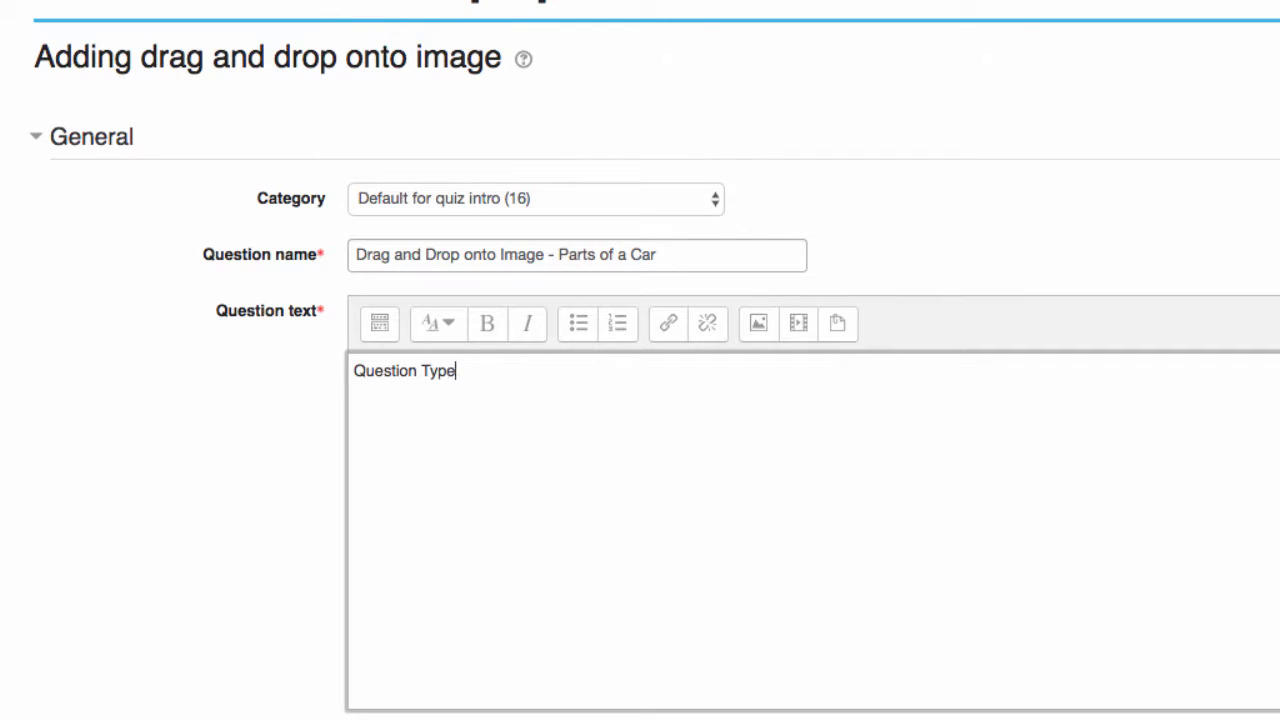
text(: Drag and drop onto image (drag t)
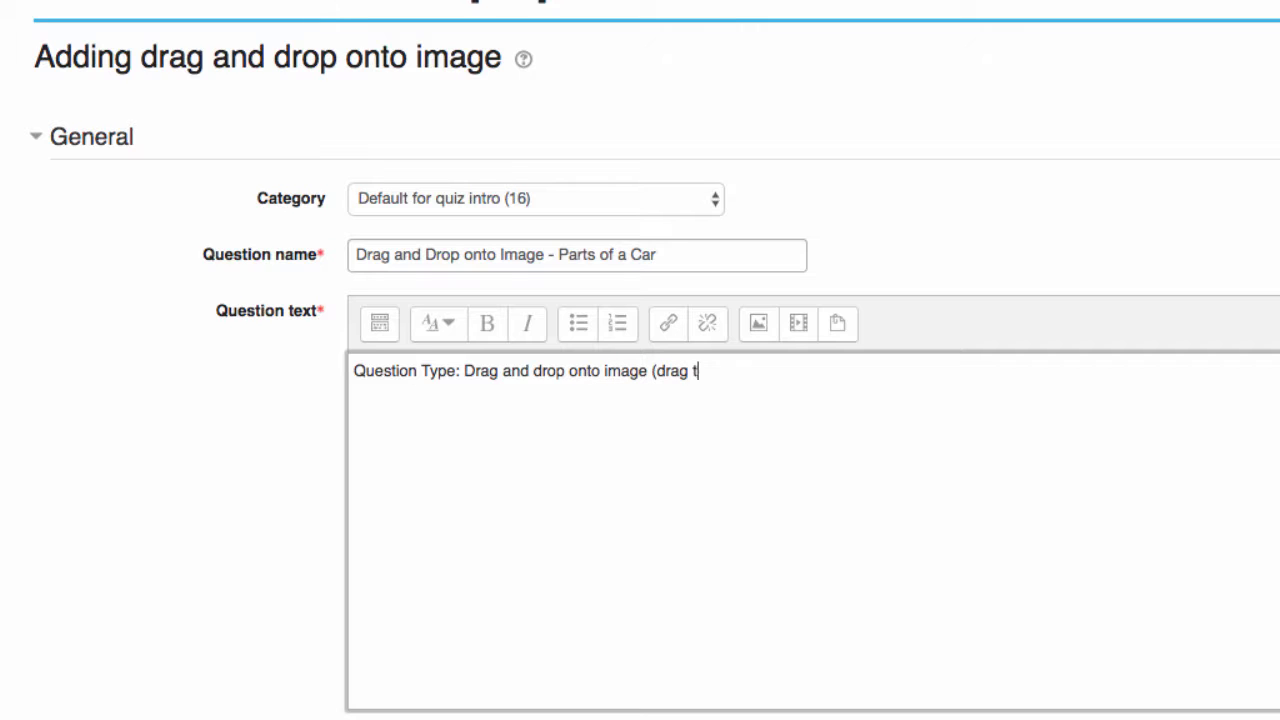
text(ext).)
key(Return)
text(Drag the text labels to)
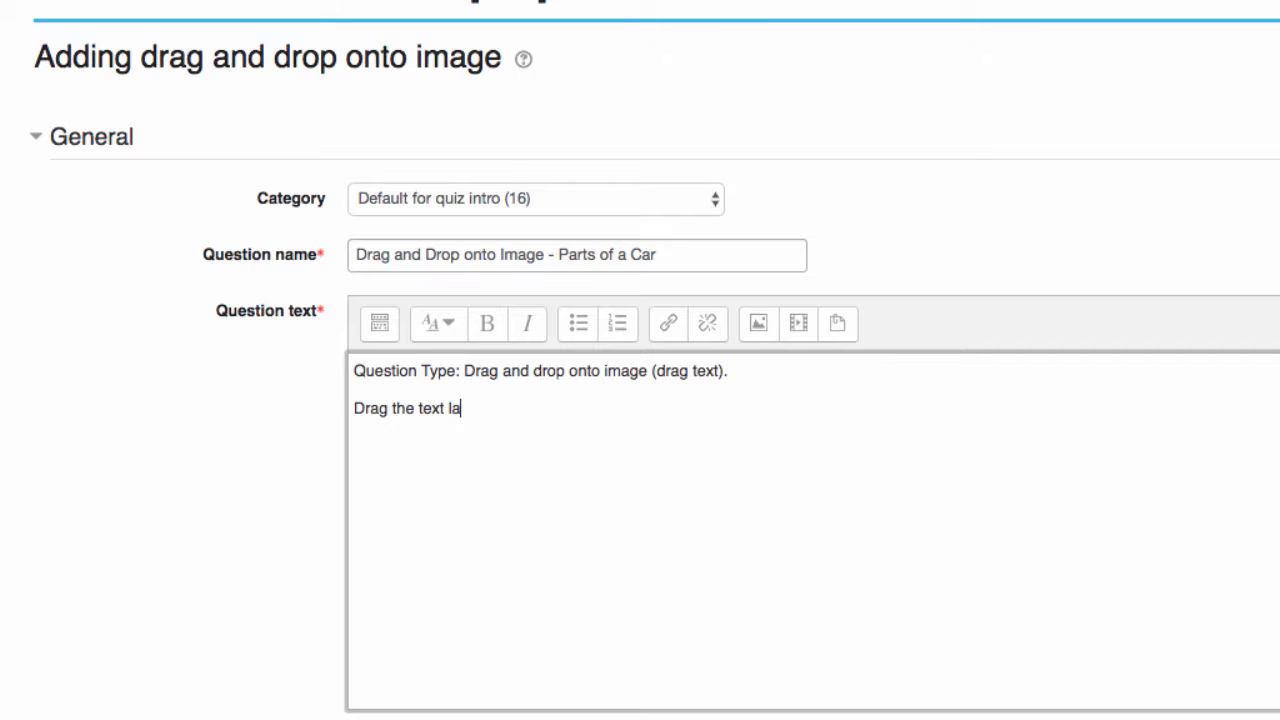
text( identify the parts of the car.)
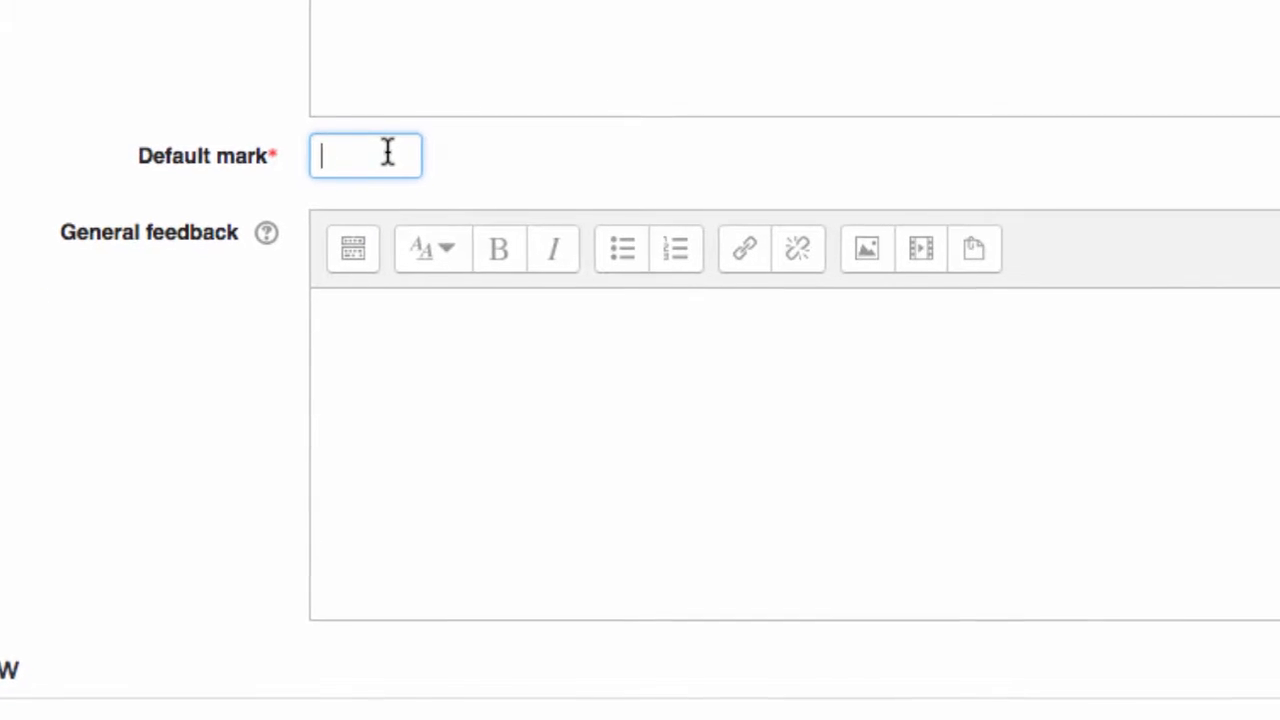
- Set the question's default mark to 8
text(8)
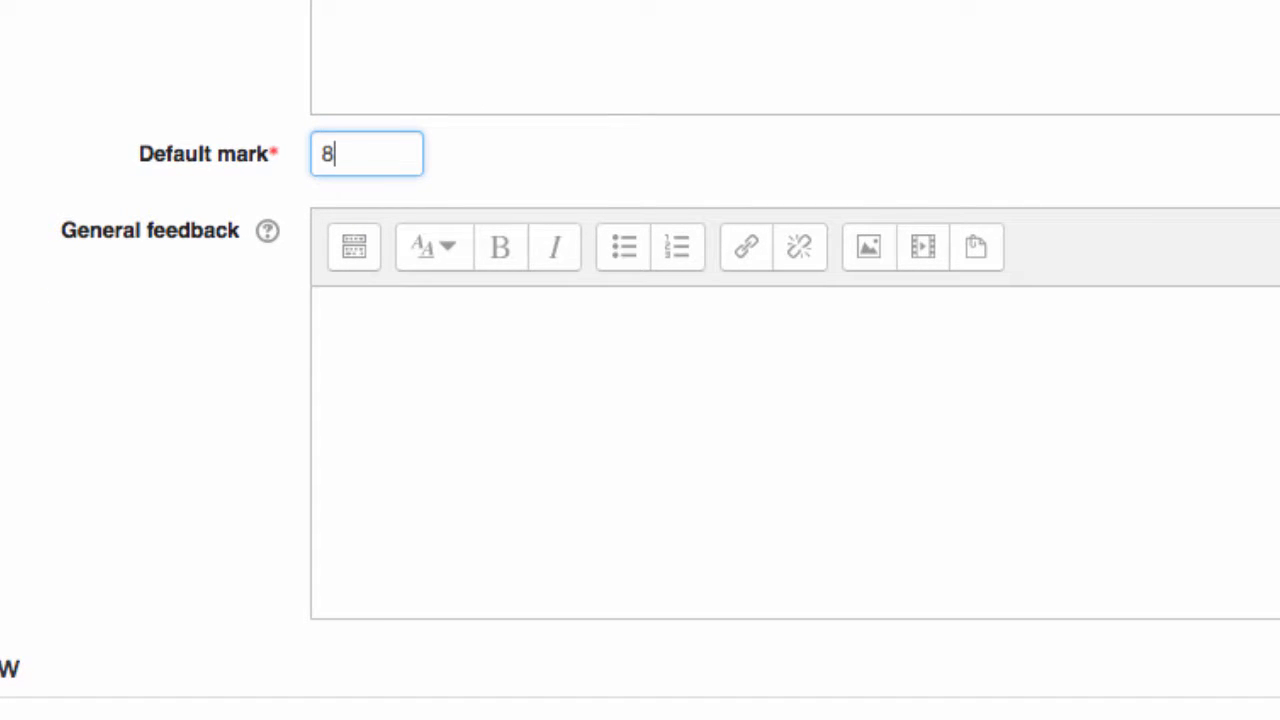
click(455, 365)
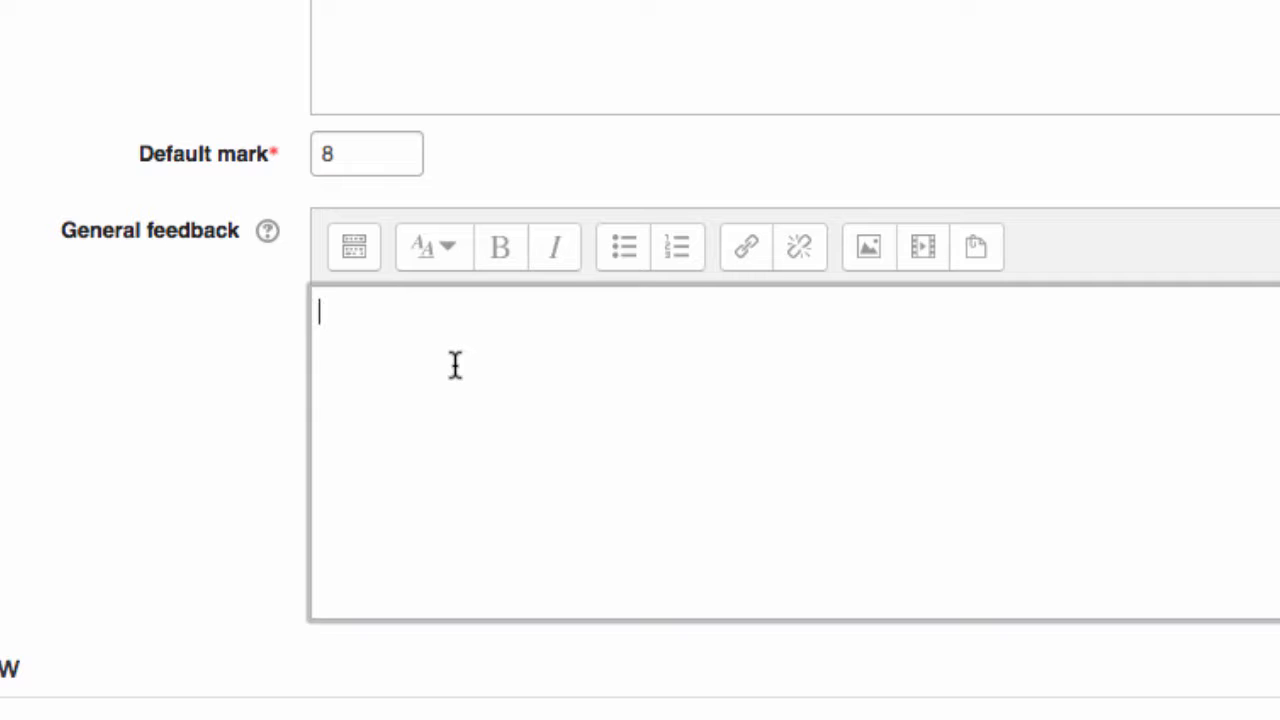
- Open the upload form for the question's background image and browse for the file to attach
scroll(566, 420, down, 9)
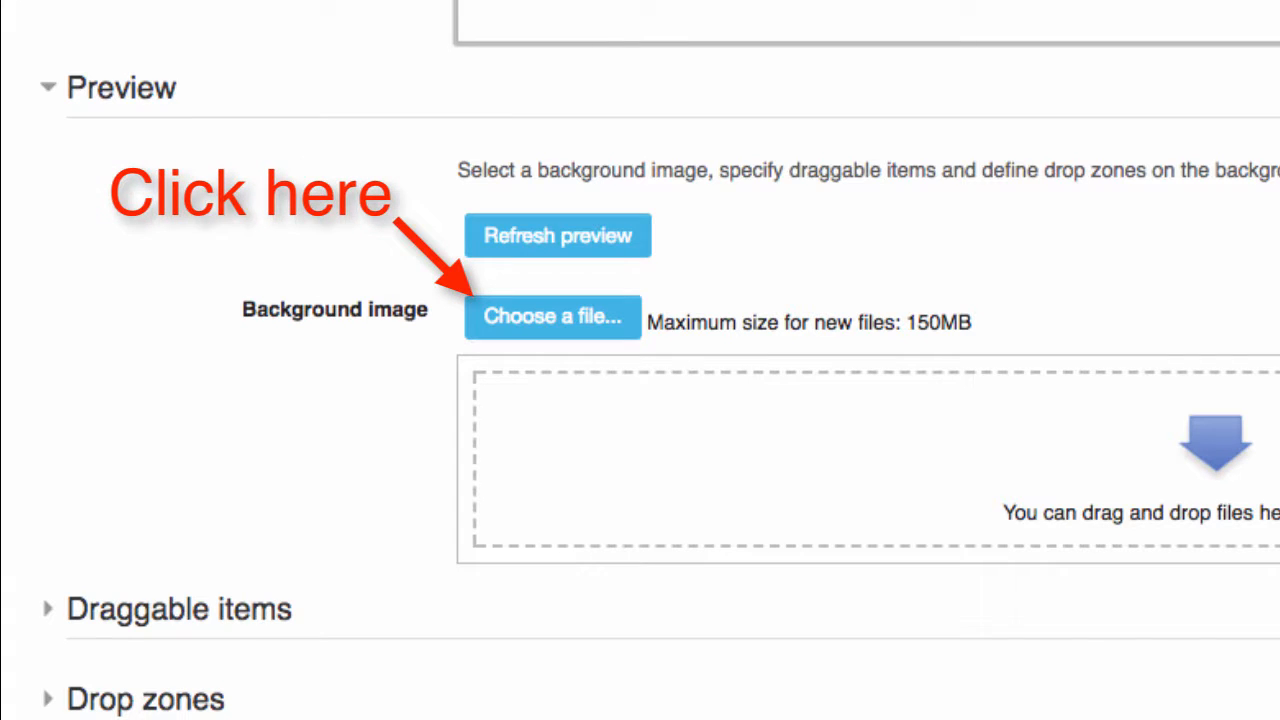
click(557, 329)
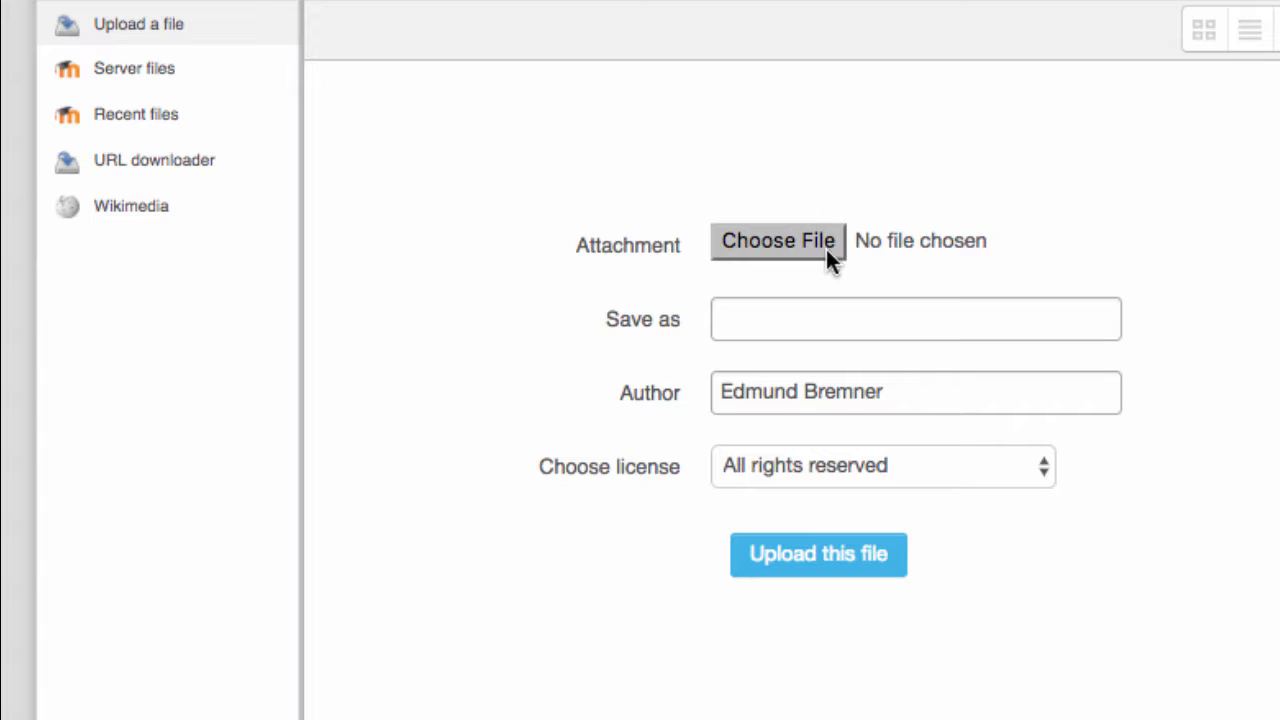
click(798, 242)
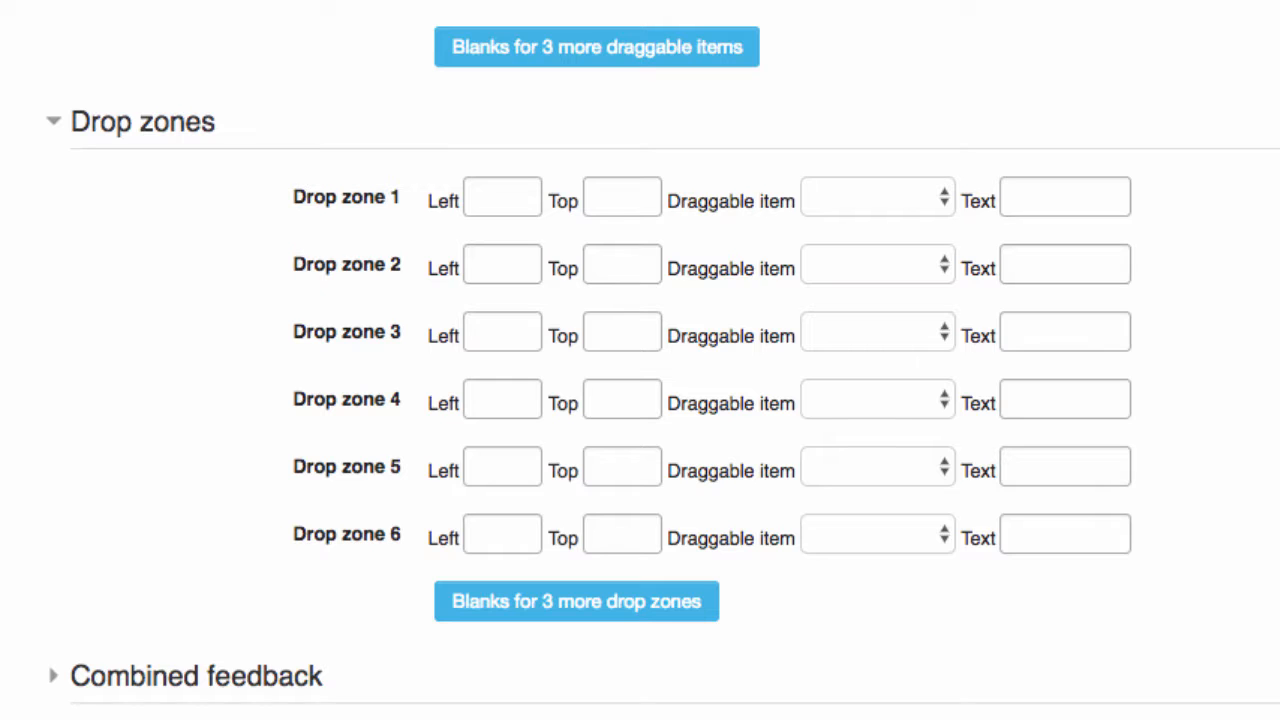
- In Photoshop, move the 90 by 27 px selection to the windscreen, bonnet and headlight arrows in turn to read the label positions
drag(1279, 108, 1218, 80)
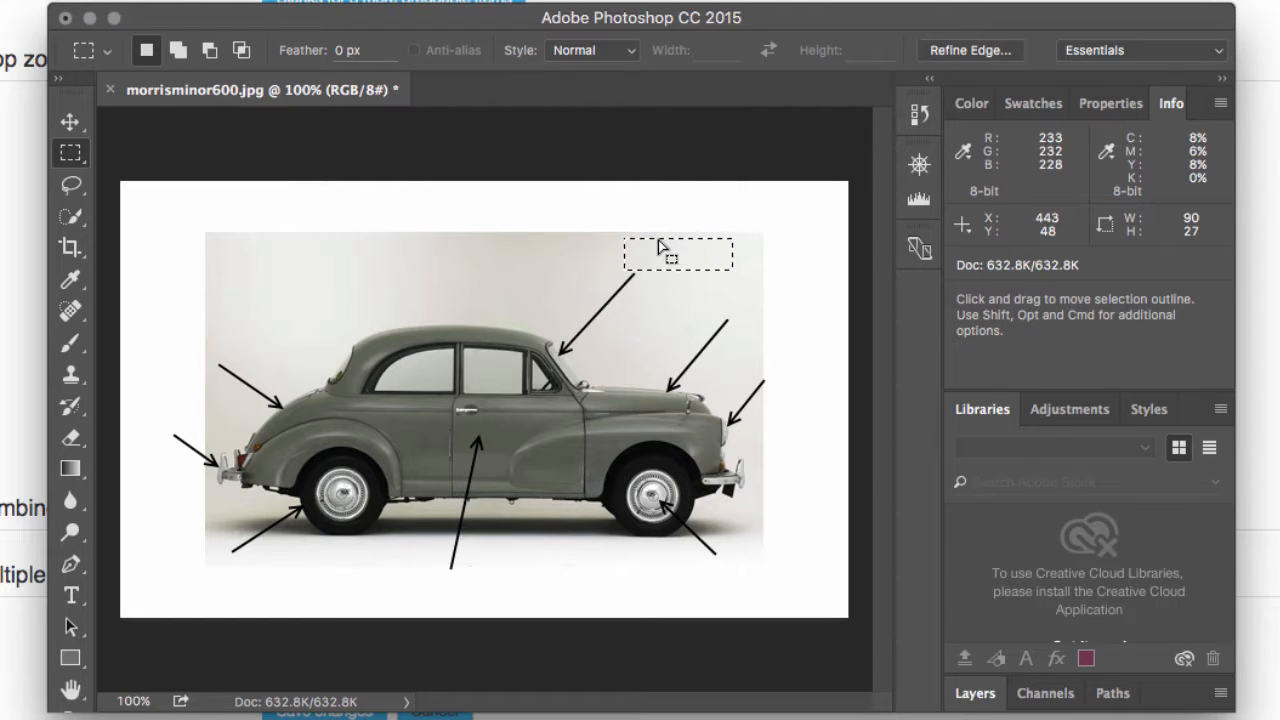
drag(659, 240, 667, 243)
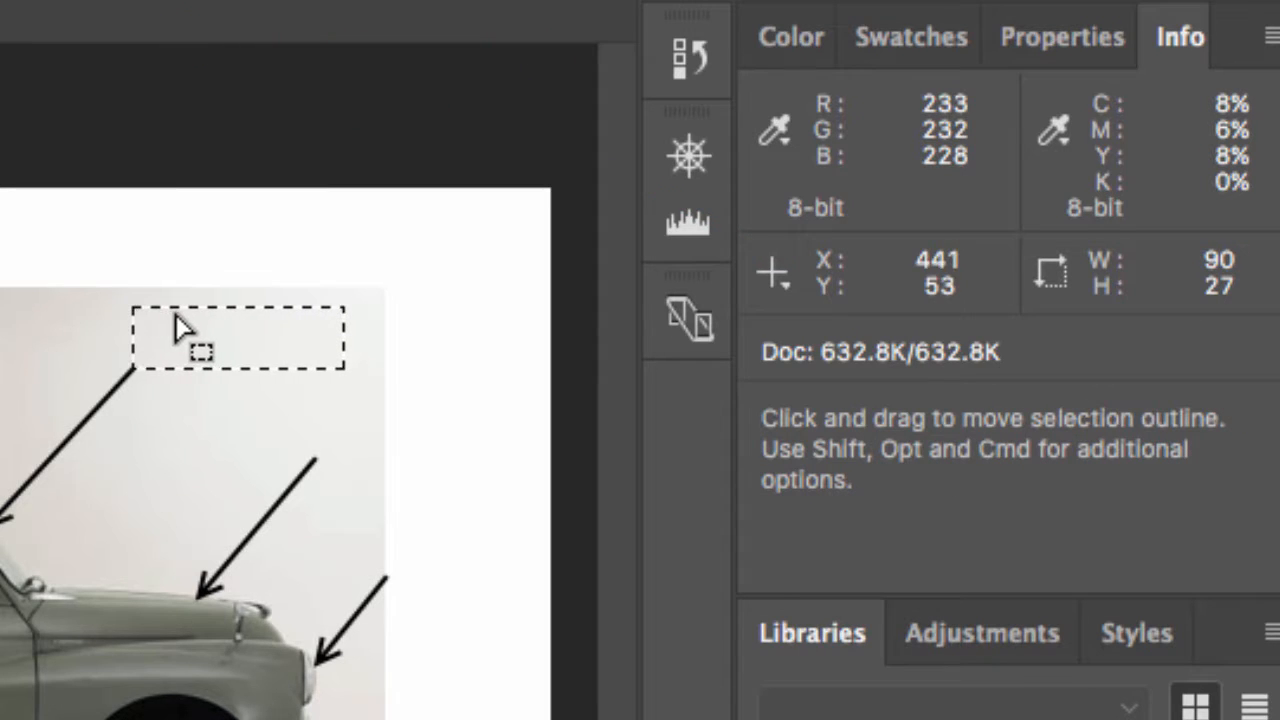
drag(174, 323, 314, 399)
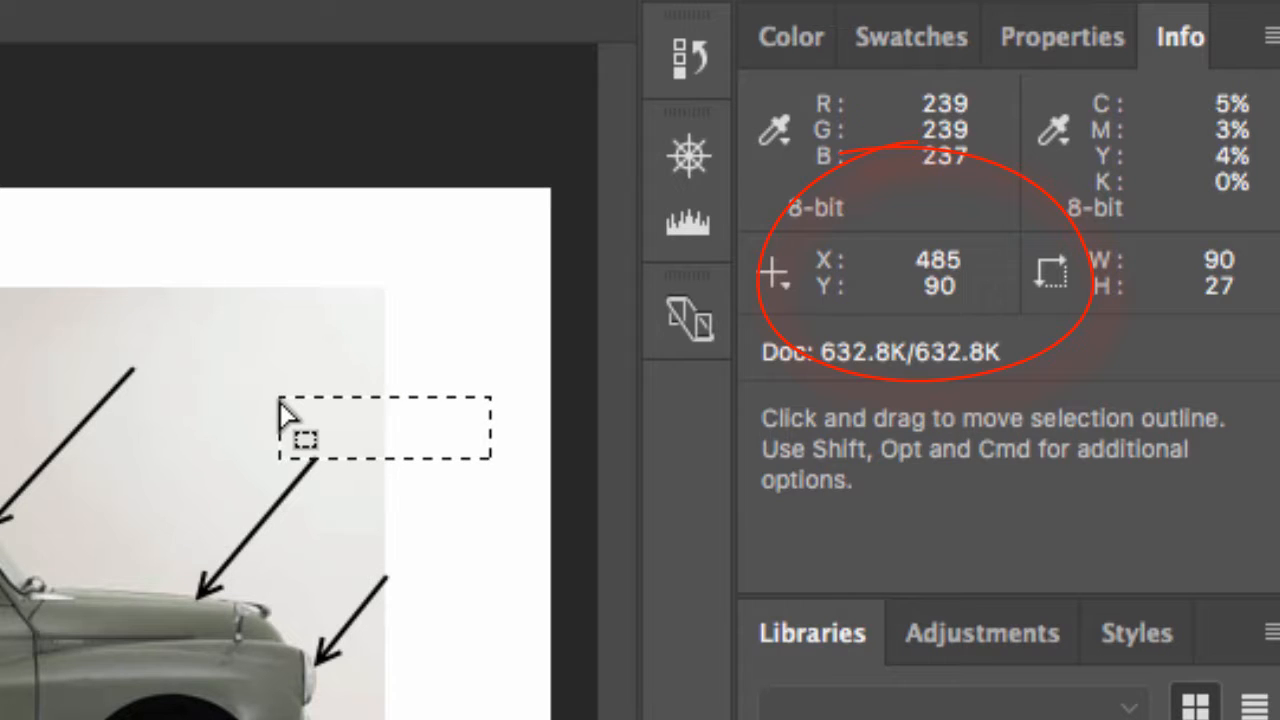
drag(362, 446, 412, 561)
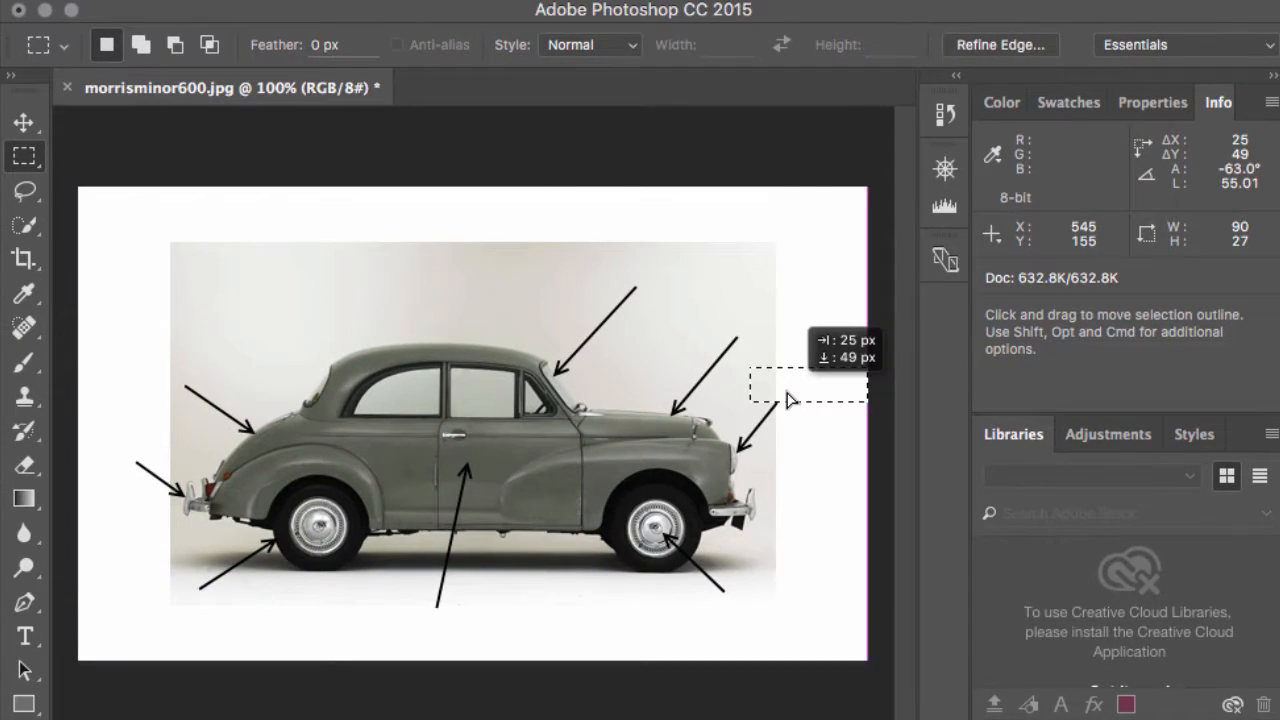
drag(785, 398, 776, 398)
click(786, 400)
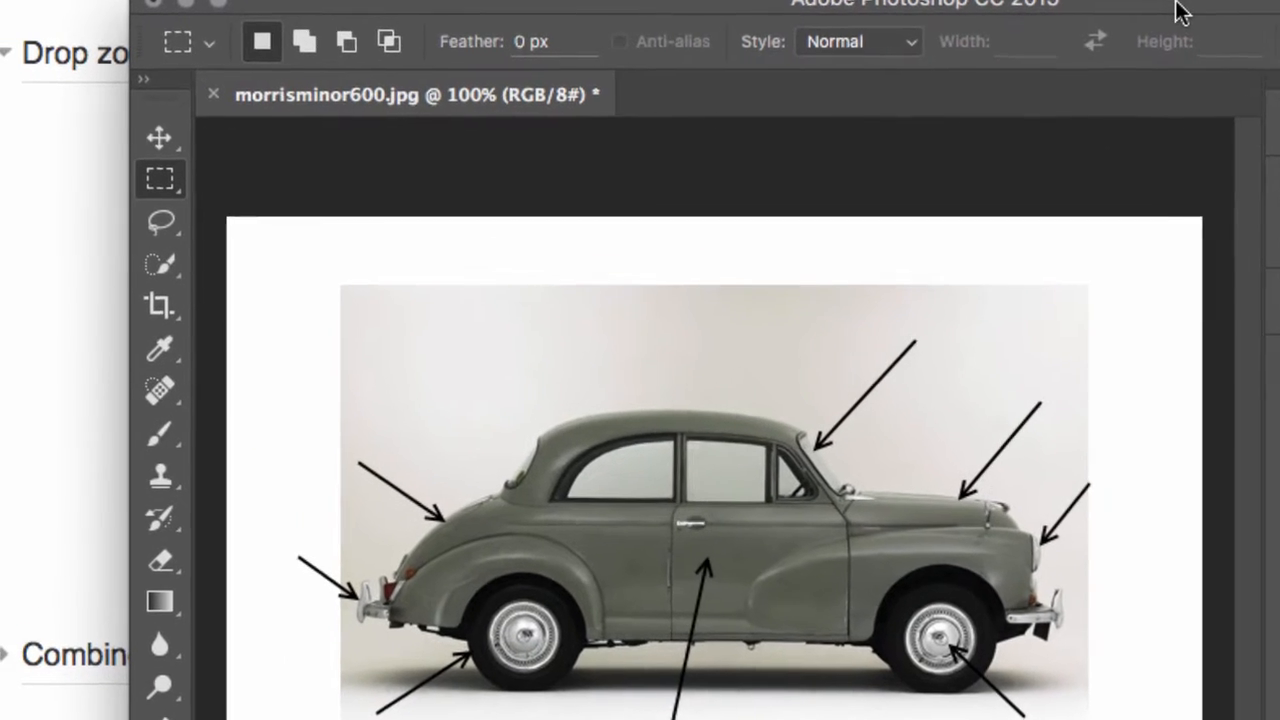
drag(1180, 12, 1279, 480)
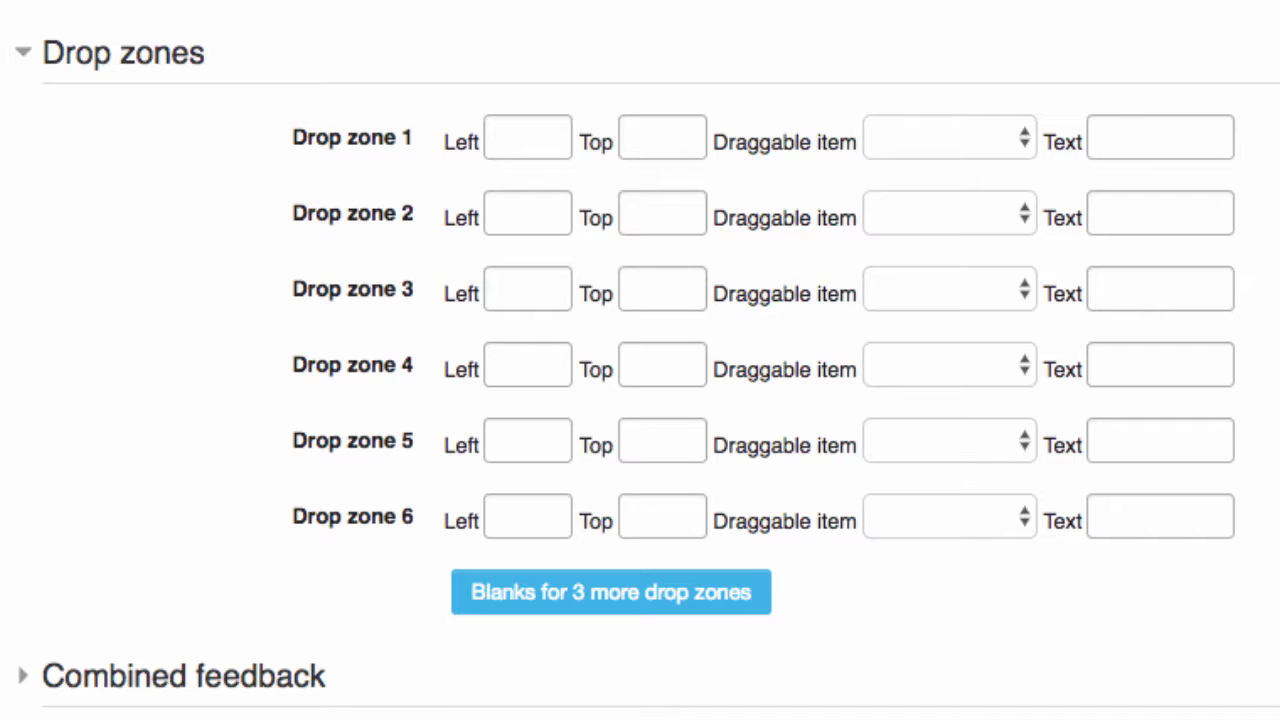
- Define drop zone 1 with left 500, top 87, draggable item "1. Bonnet" and text "Bonnet"
click(512, 140)
text(500)
key(Tab)
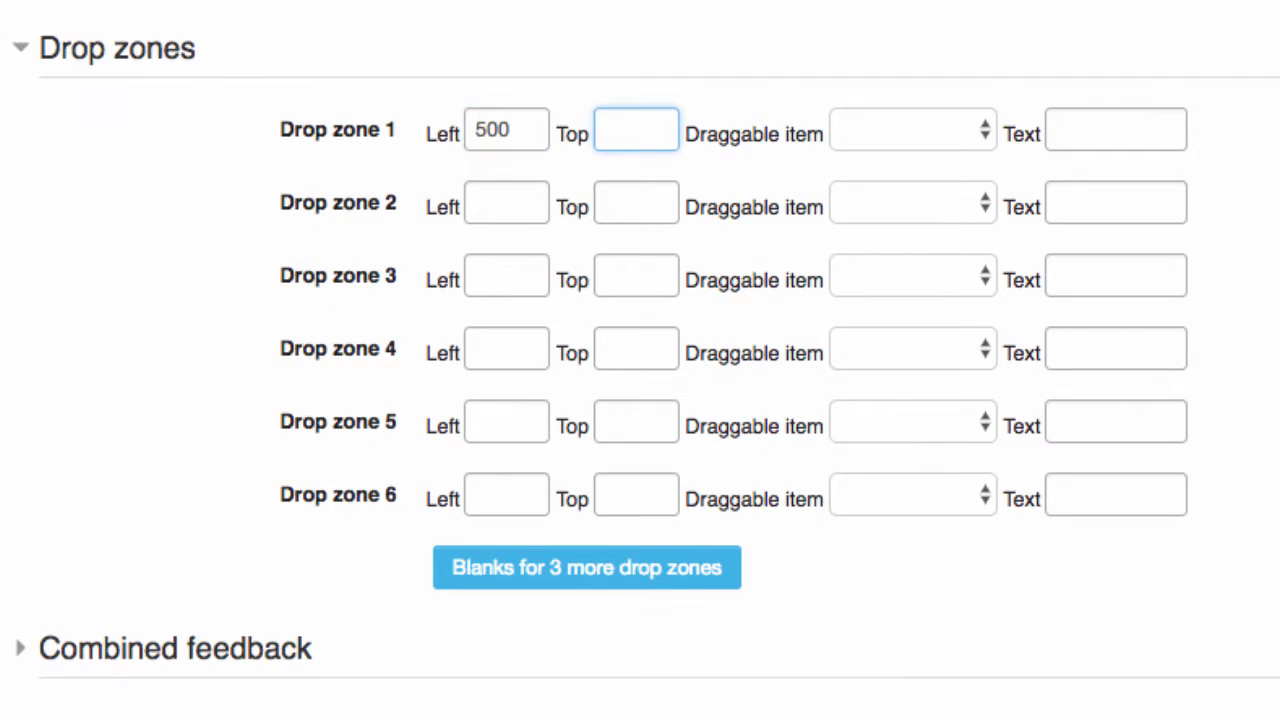
key(Tab)
click(982, 136)
click(886, 154)
click(1086, 128)
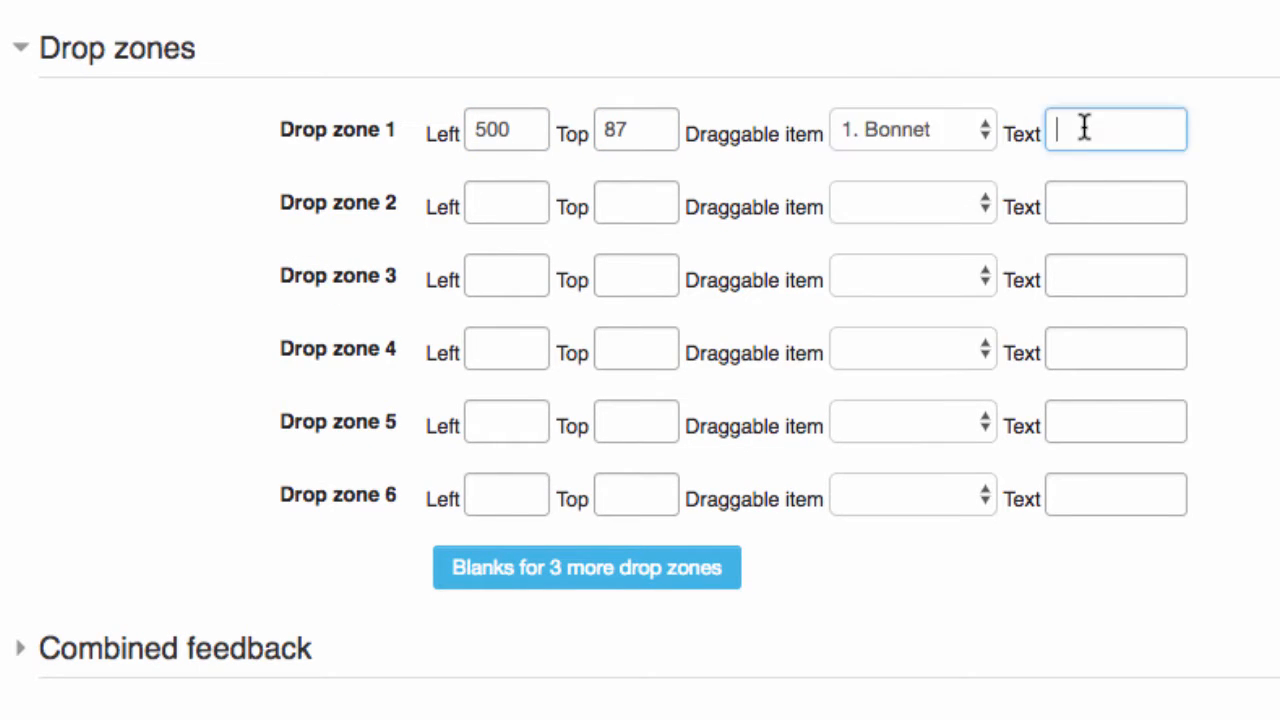
text(Bonnet)
- Define drop zone 2 with left 39, top 305, draggable item "2. Tyre" and text "Tyre"
click(516, 200)
text(39)
key(Tab)
text(305)
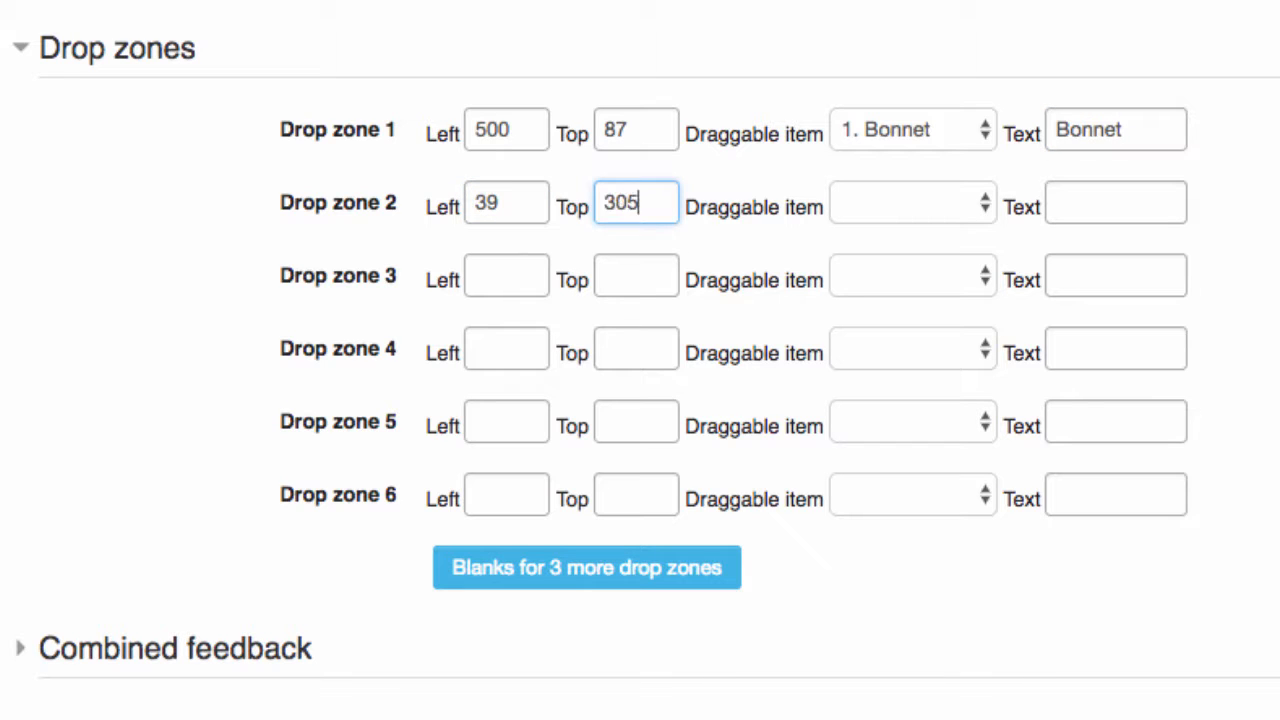
key(Tab)
click(985, 204)
click(900, 258)
click(1069, 204)
text(Tyre)
- Define drop zone 3 with left 424, top 49, draggable item "3. Windscreen" and text "Windscreen"
click(494, 276)
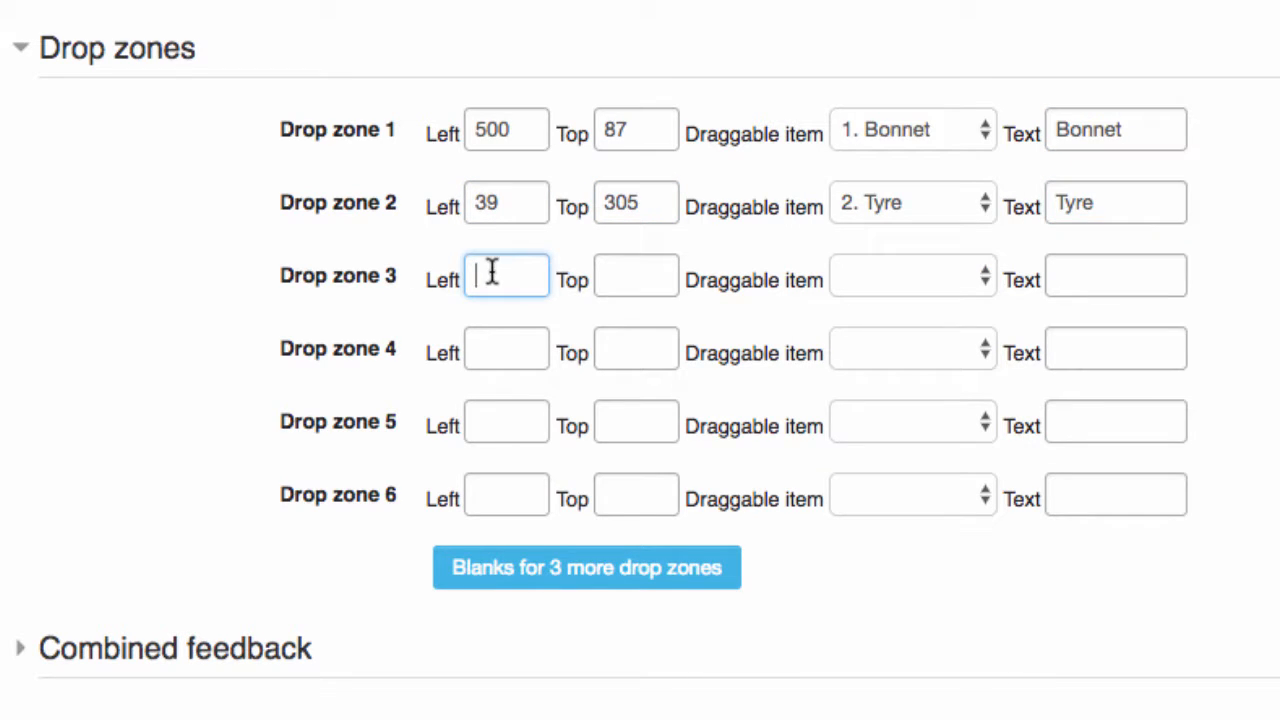
text(424)
key(Tab)
text(49)
key(Tab)
click(988, 276)
click(914, 357)
click(1066, 277)
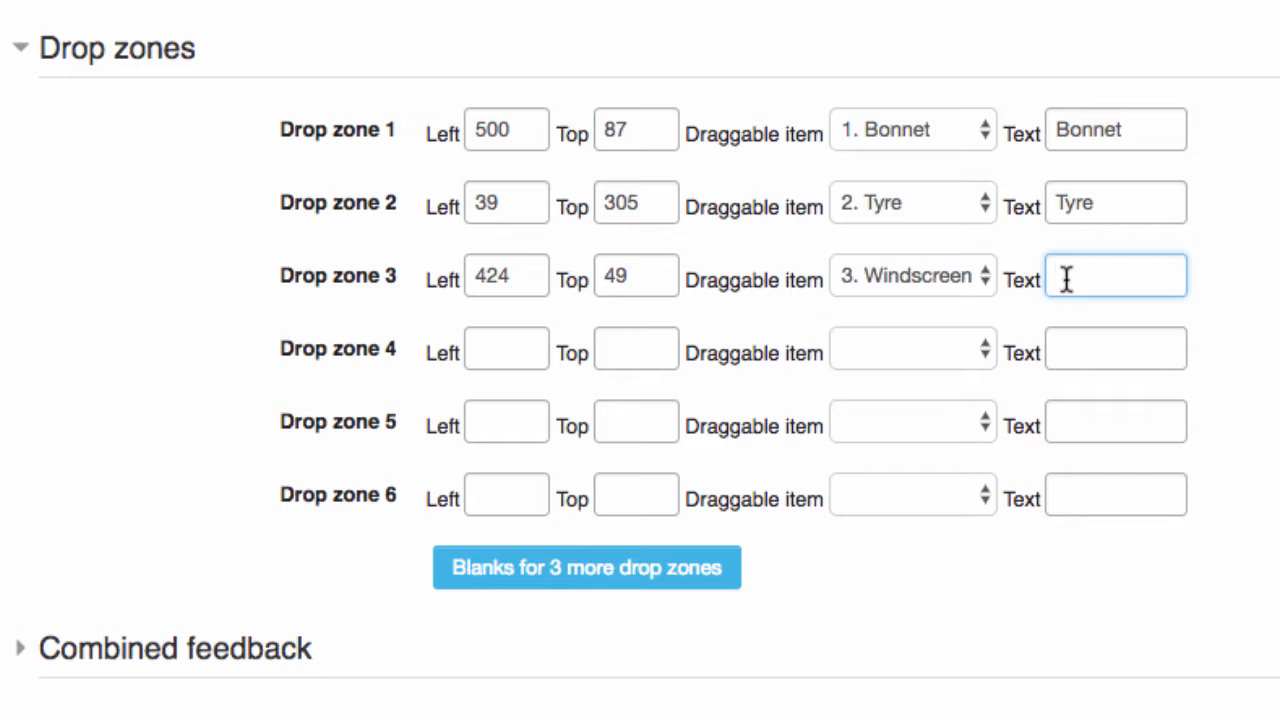
text(Windscreen)
- Define drop zone 4 with left 512, top 136, draggable item "4. Headlight" and text "Headlight"
click(505, 362)
text(512)
key(Tab)
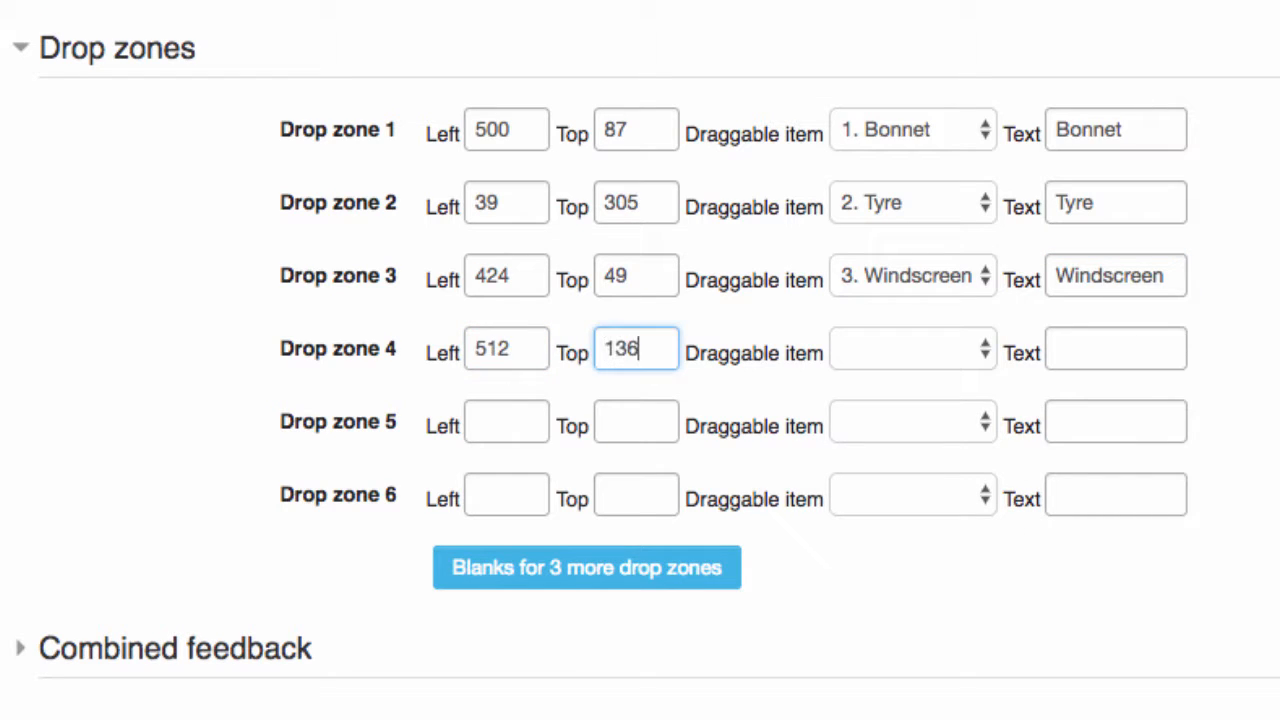
click(985, 350)
click(914, 445)
click(1083, 360)
text(Headlih)
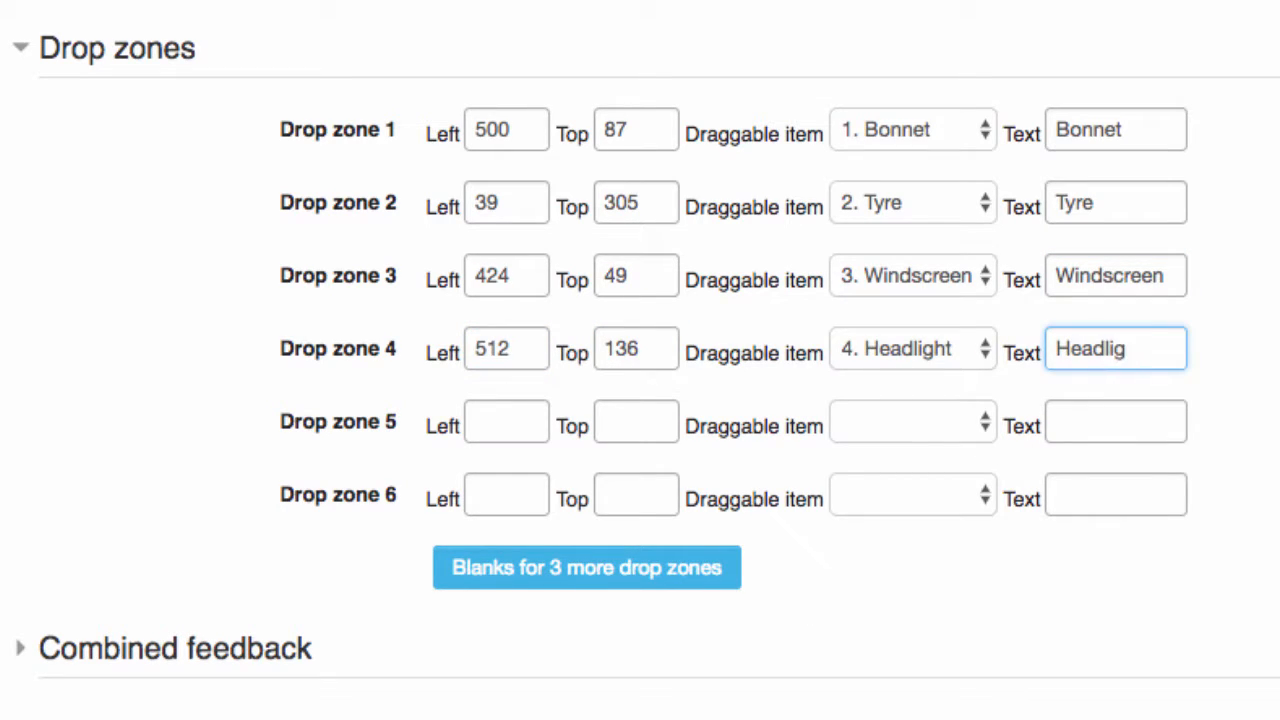
text(ht)
- Define drop zone 5 with left 489, top 306, draggable item "5. Hubcap" and text "Hubcap"
click(512, 425)
text(489)
key(Tab)
text(306)
key(Tab)
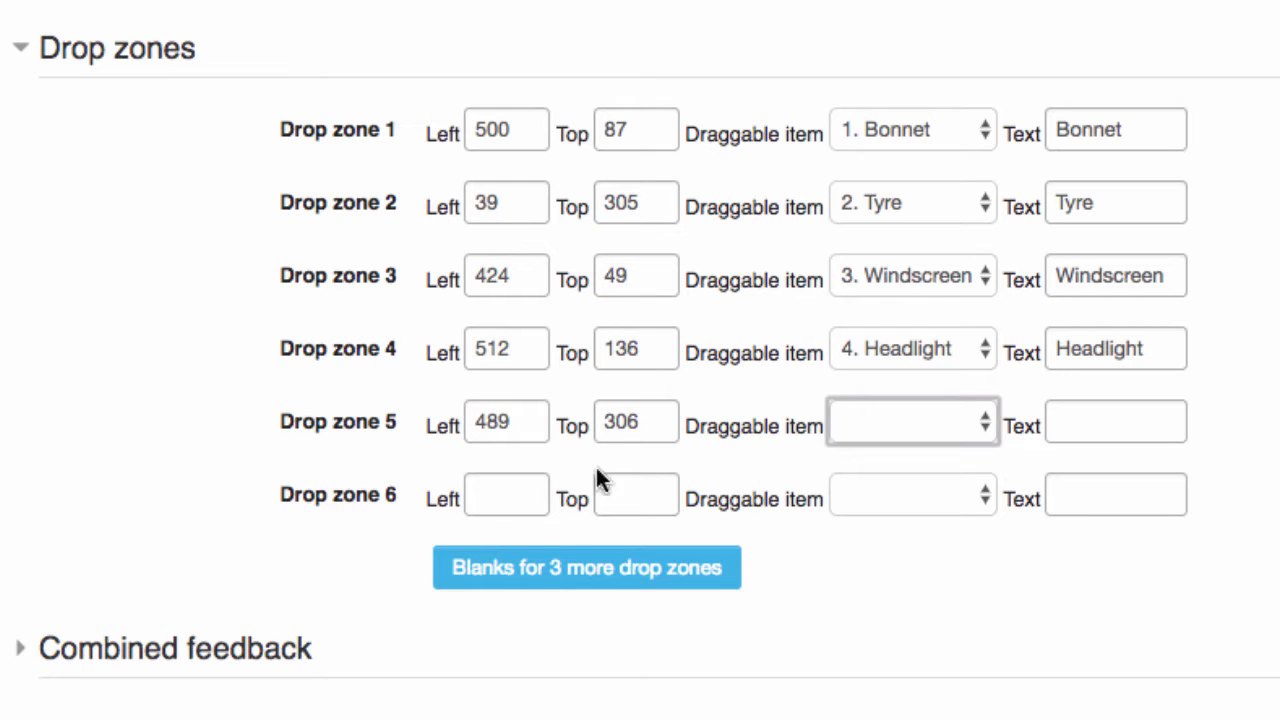
click(912, 421)
click(857, 569)
click(1051, 421)
text(Hubcap)
- Define drop zone 6 with left 229, top 319, draggable item "6. Door" and text "Door"
click(498, 486)
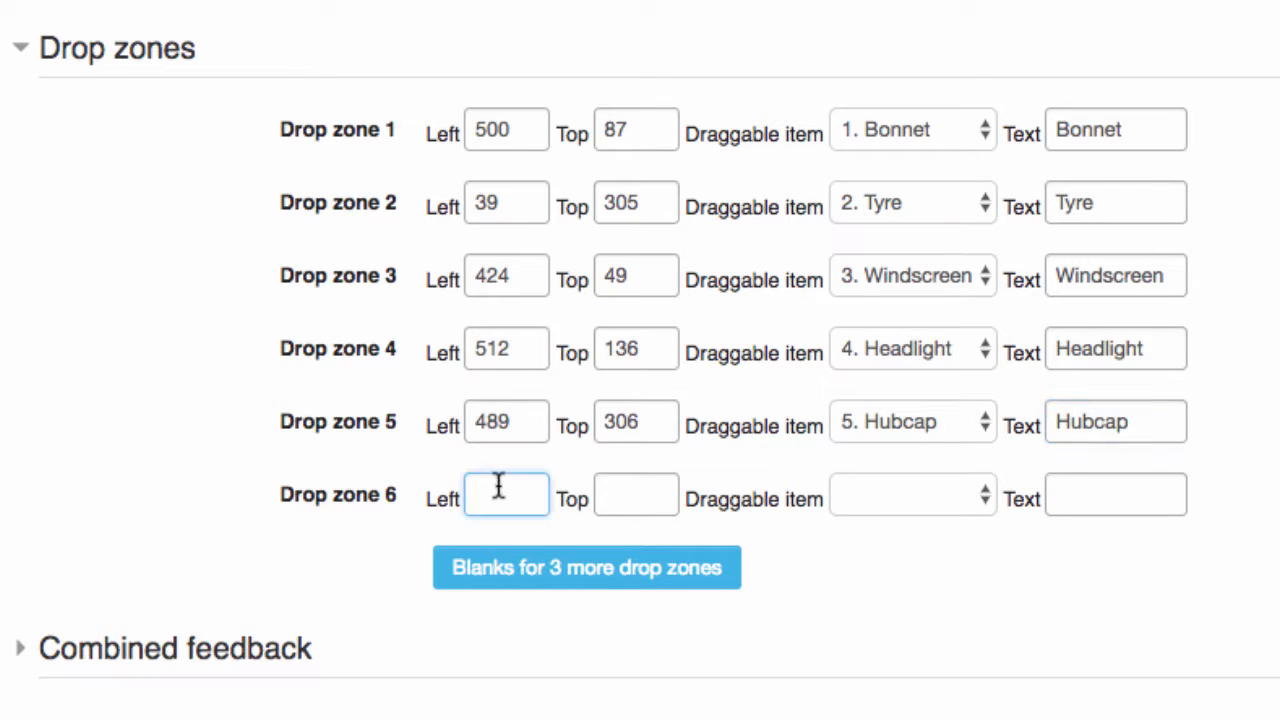
text(229)
key(Tab)
text(319)
key(Tab)
click(983, 495)
click(860, 660)
click(1129, 492)
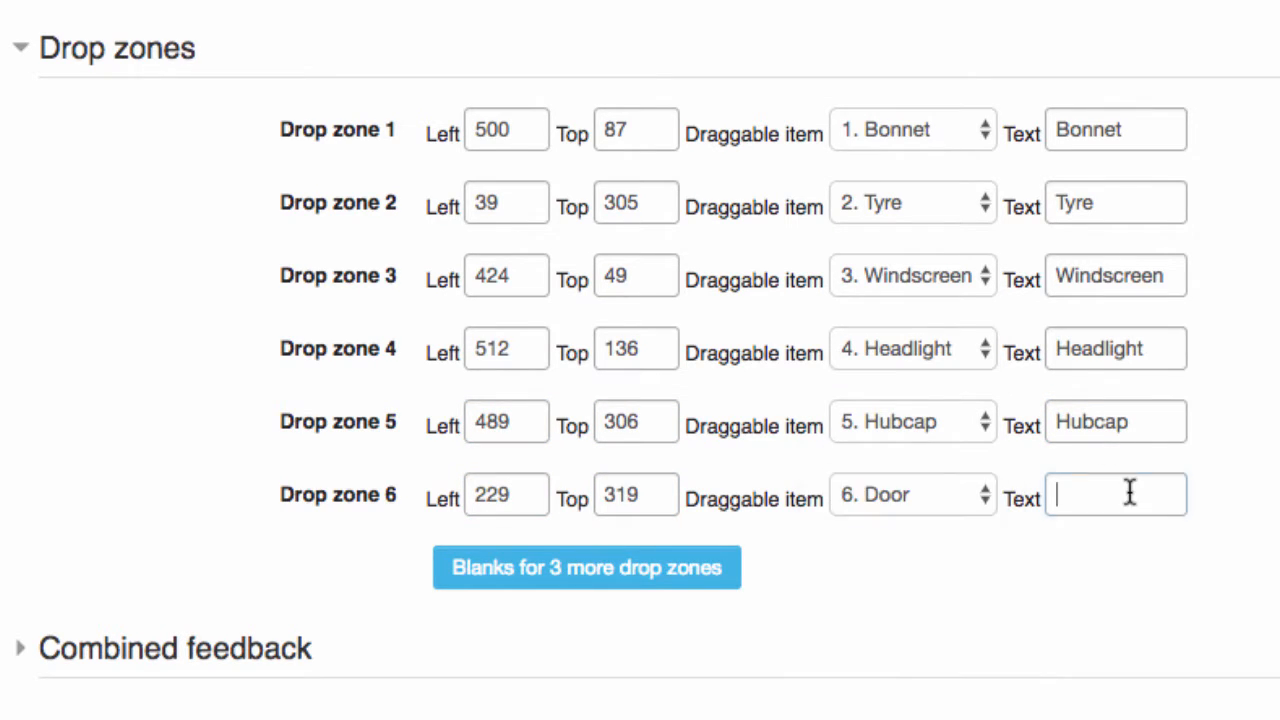
text(Door)
- Add blanks for 3 more drop zones and define drop zone 7 with left 7, top 182, draggable item "7. Bumper" and text "Bumper"
click(643, 571)
click(506, 349)
text(7)
key(Tab)
text(182)
key(Tab)
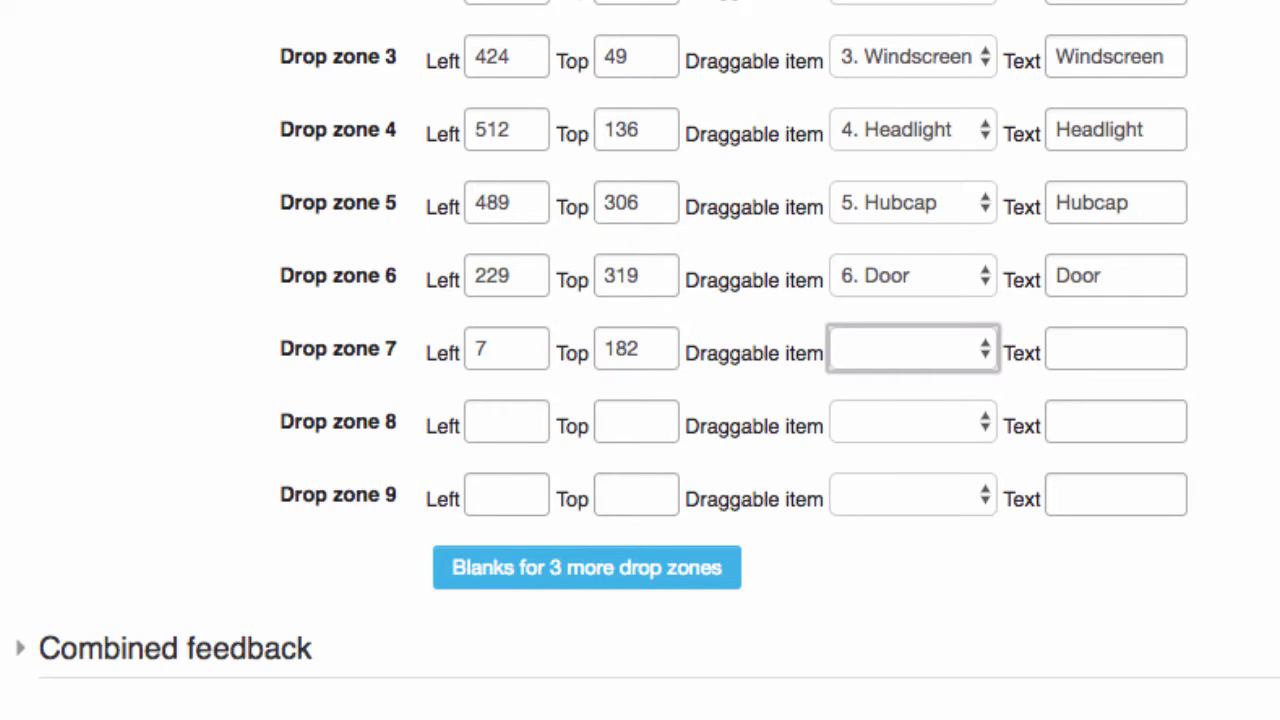
click(966, 360)
click(880, 576)
click(1088, 352)
text(Bumper)
- Define drop zone 8 with left 8, top 124, draggable item "8. Boot" and text "Boot"
click(500, 418)
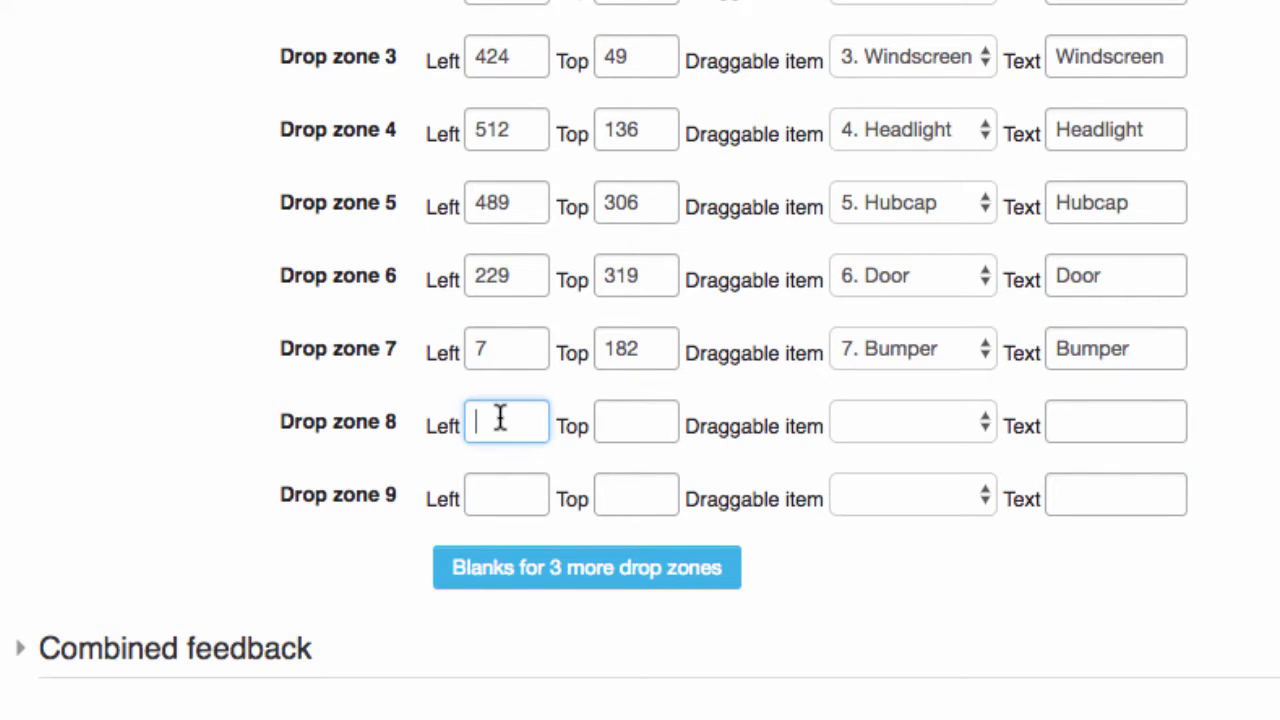
text(8)
key(Tab)
text(182)
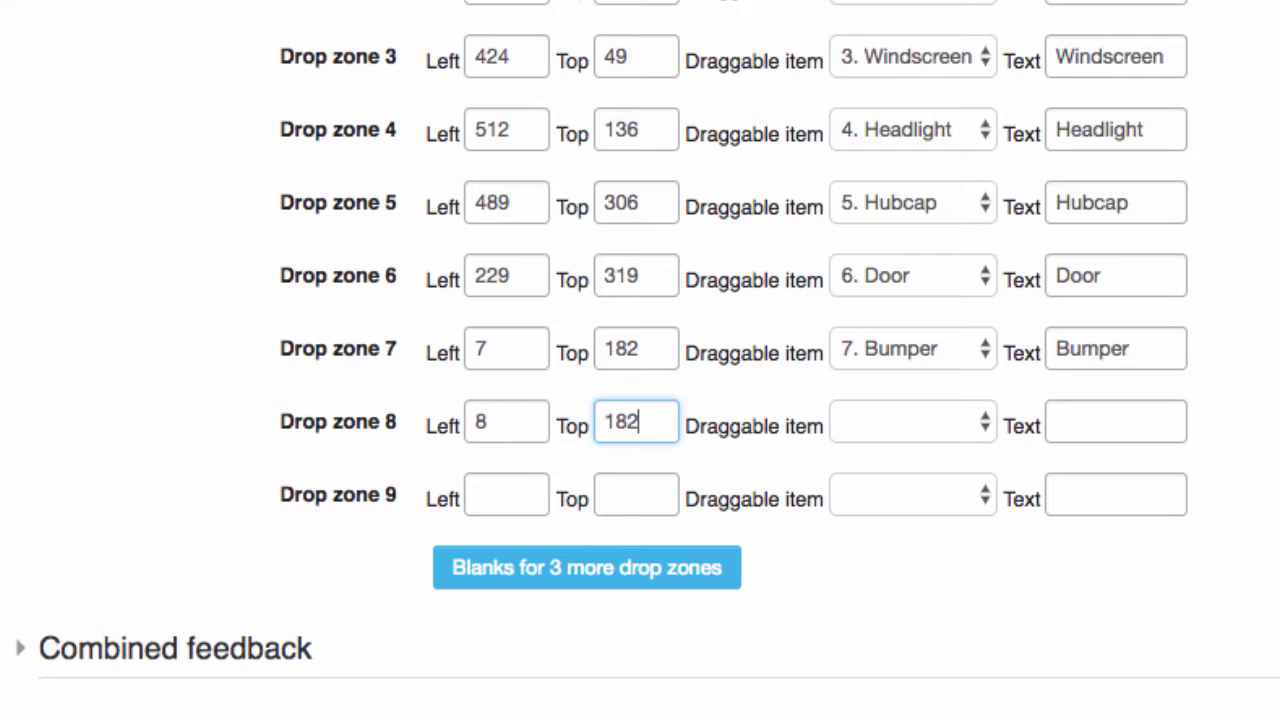
double_click(657, 428)
text(124)
click(912, 425)
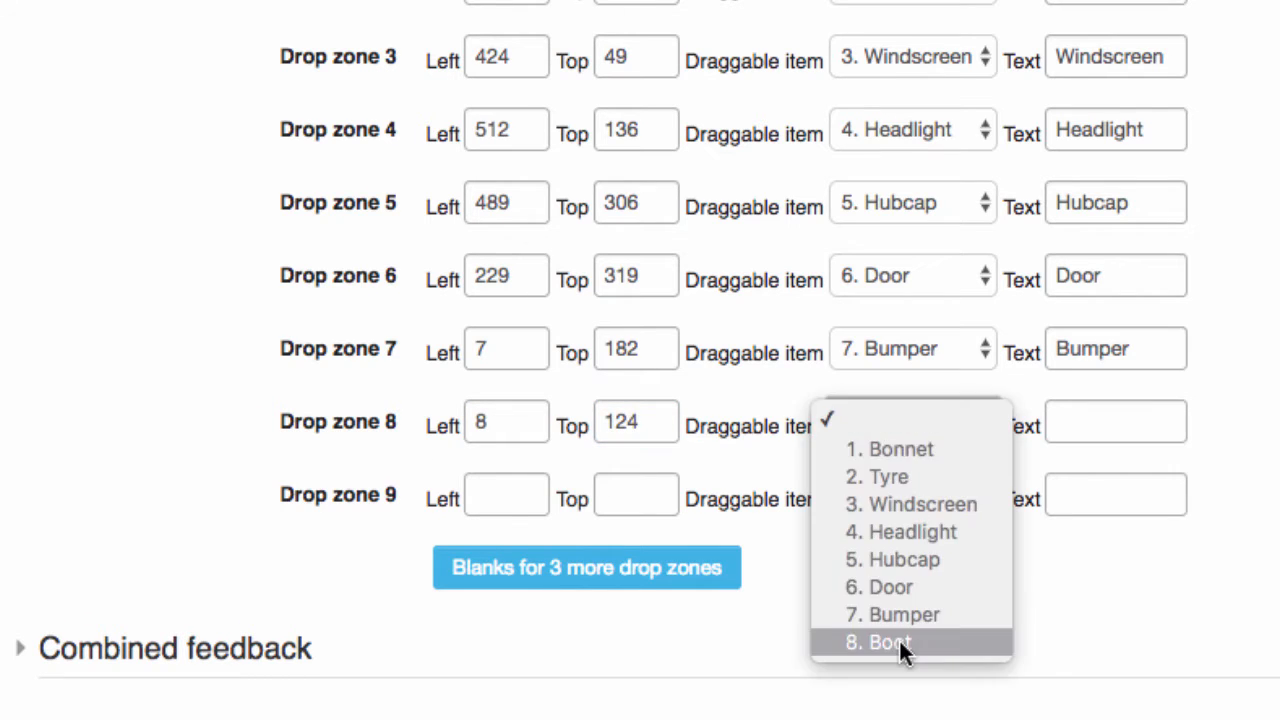
click(900, 651)
click(1118, 422)
text(Boot)
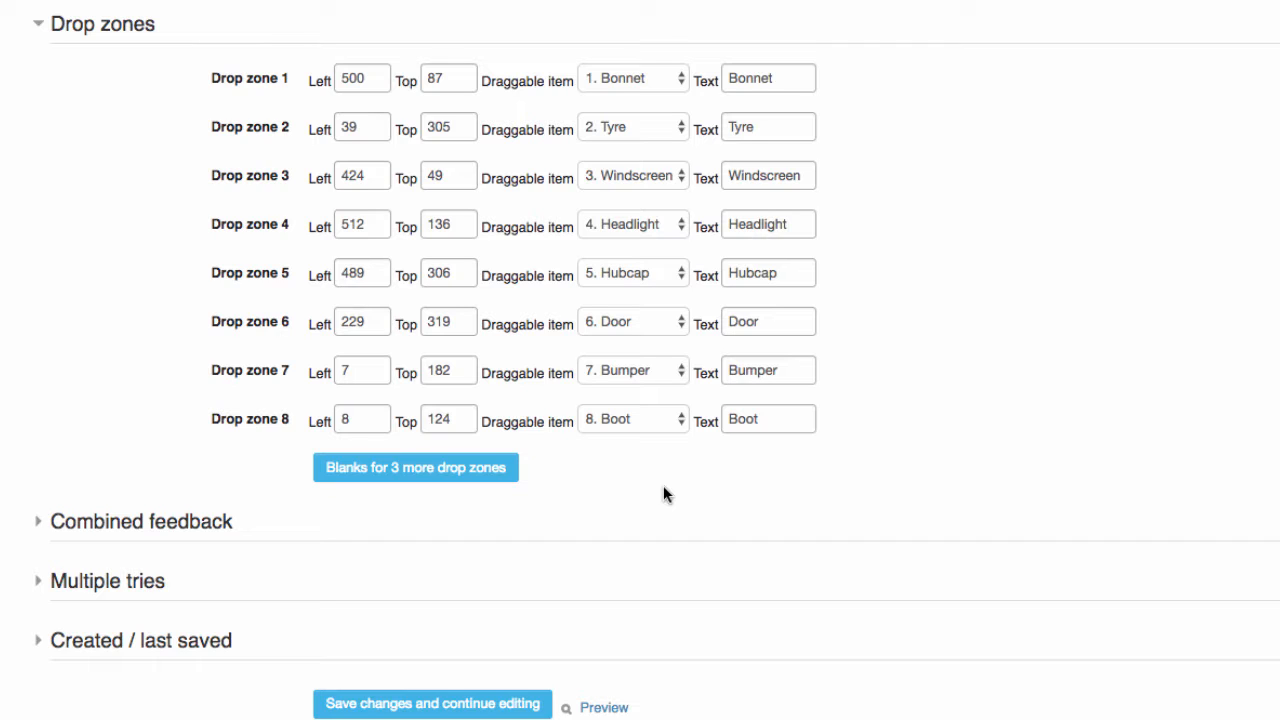
- Save the question while continuing to edit, and check the label positions on the car image preview
click(491, 707)
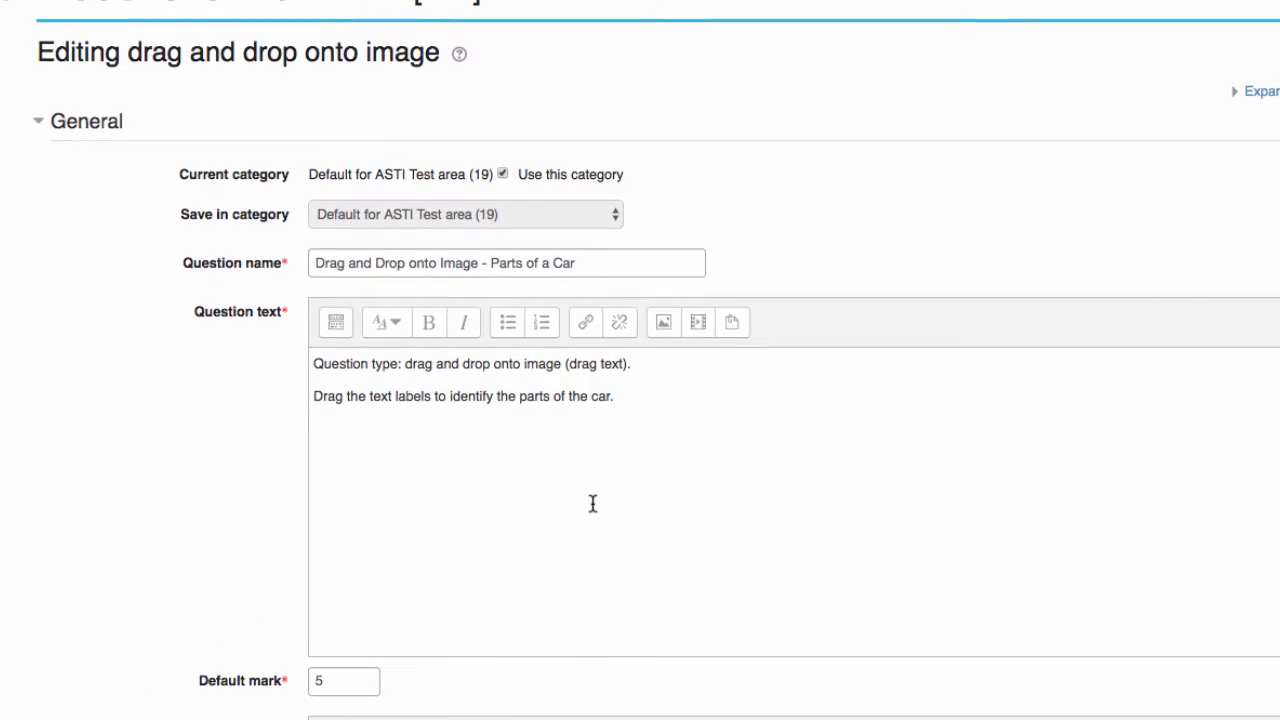
scroll(591, 506, down, 5)
scroll(592, 505, down, 10)
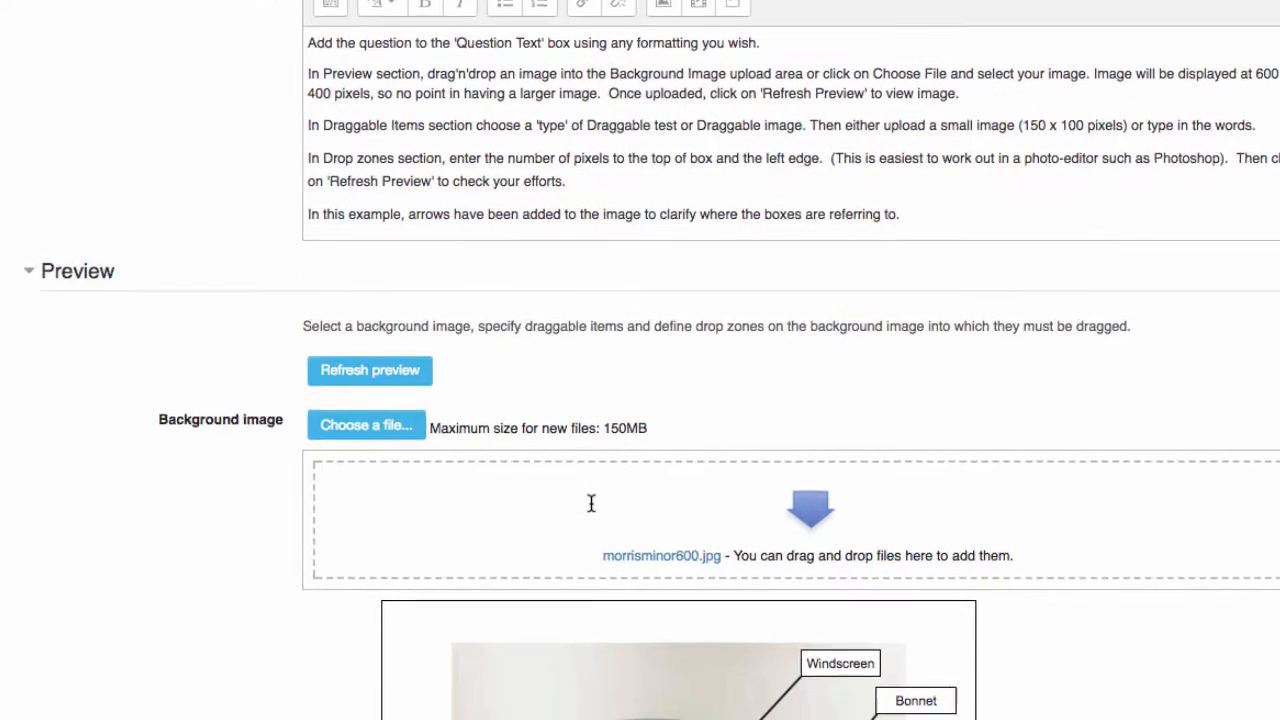
scroll(568, 492, down, 3)
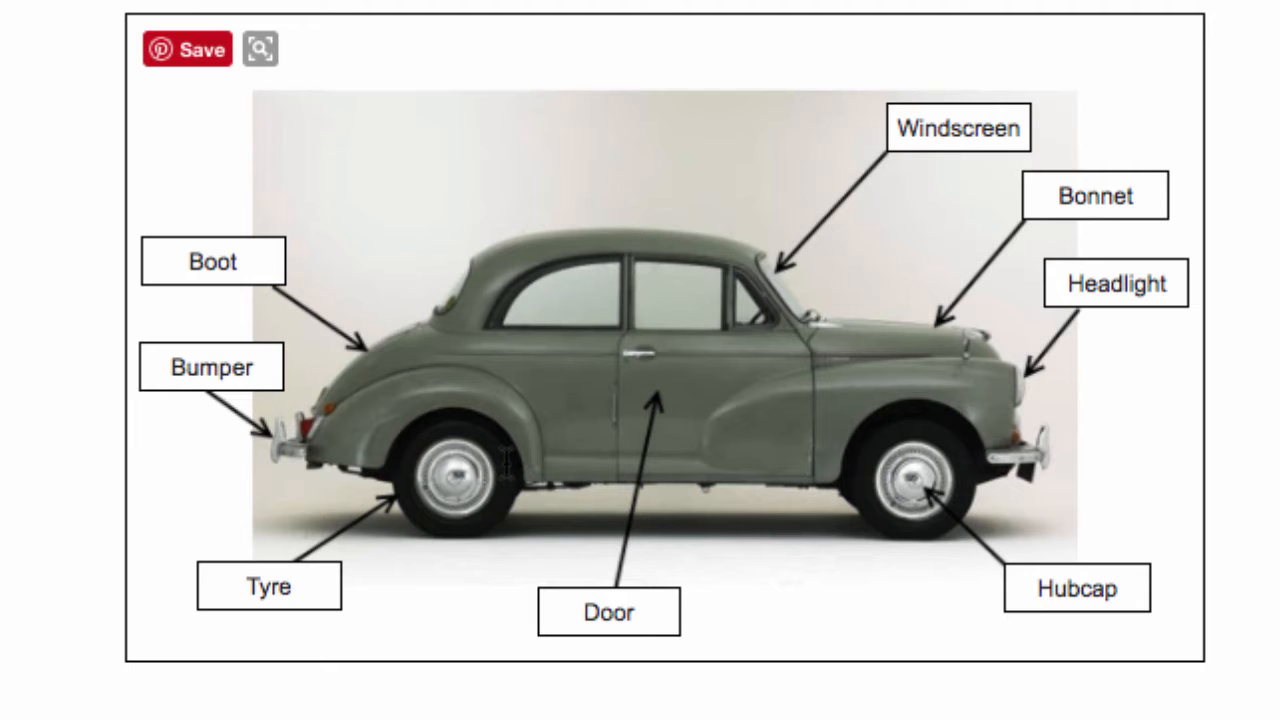
scroll(507, 462, down, 6)
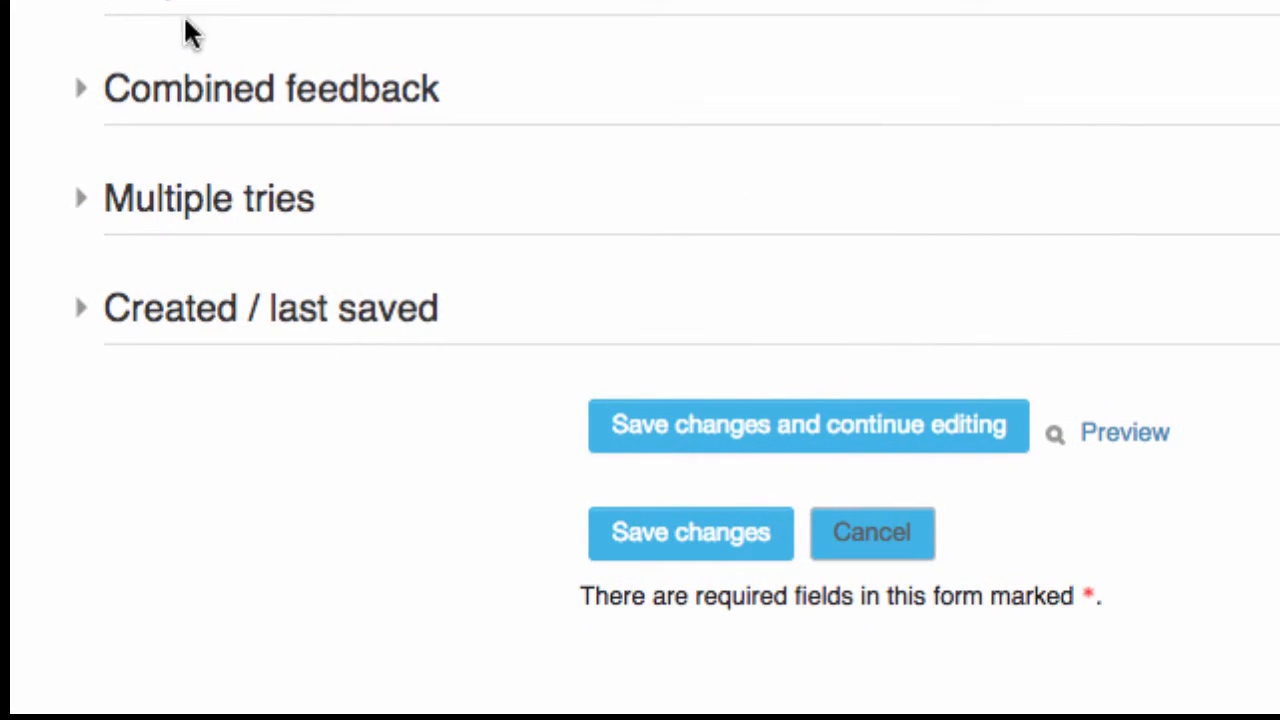
- Look over the combined feedback fields, and set the multiple tries penalty for each incorrect try to 0%
click(86, 90)
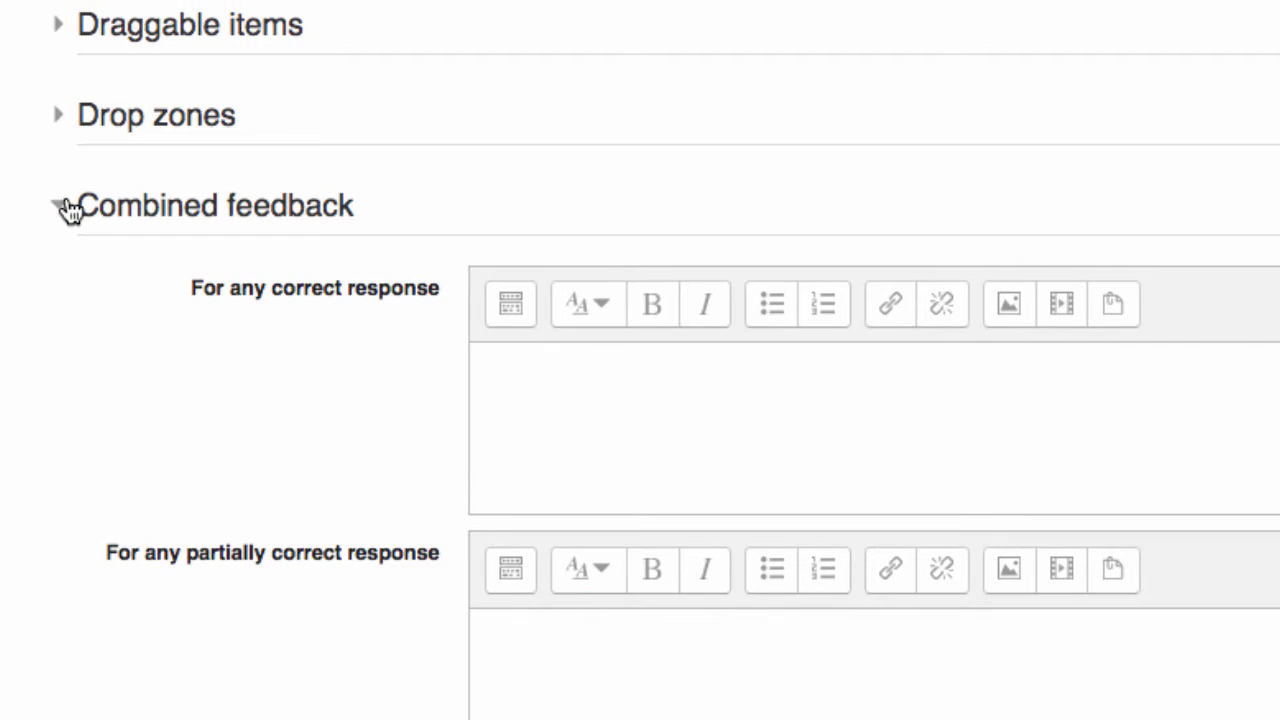
scroll(743, 393, down, 3)
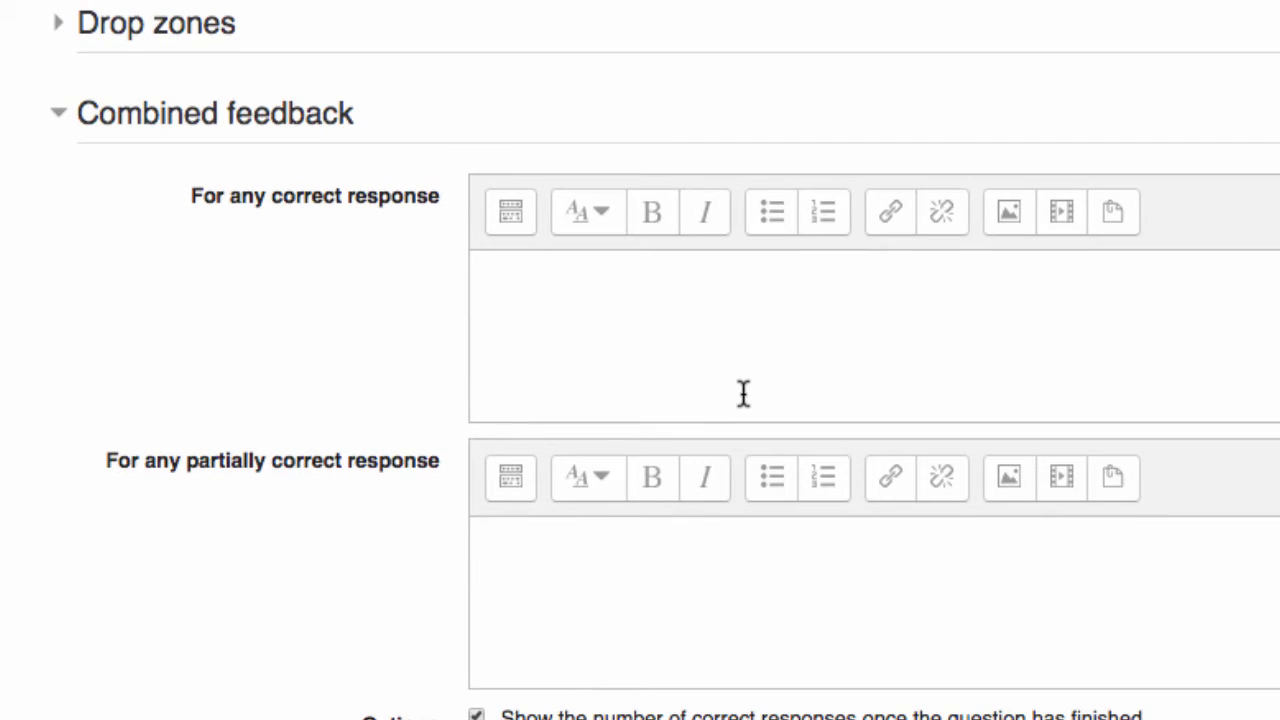
scroll(743, 393, down, 8)
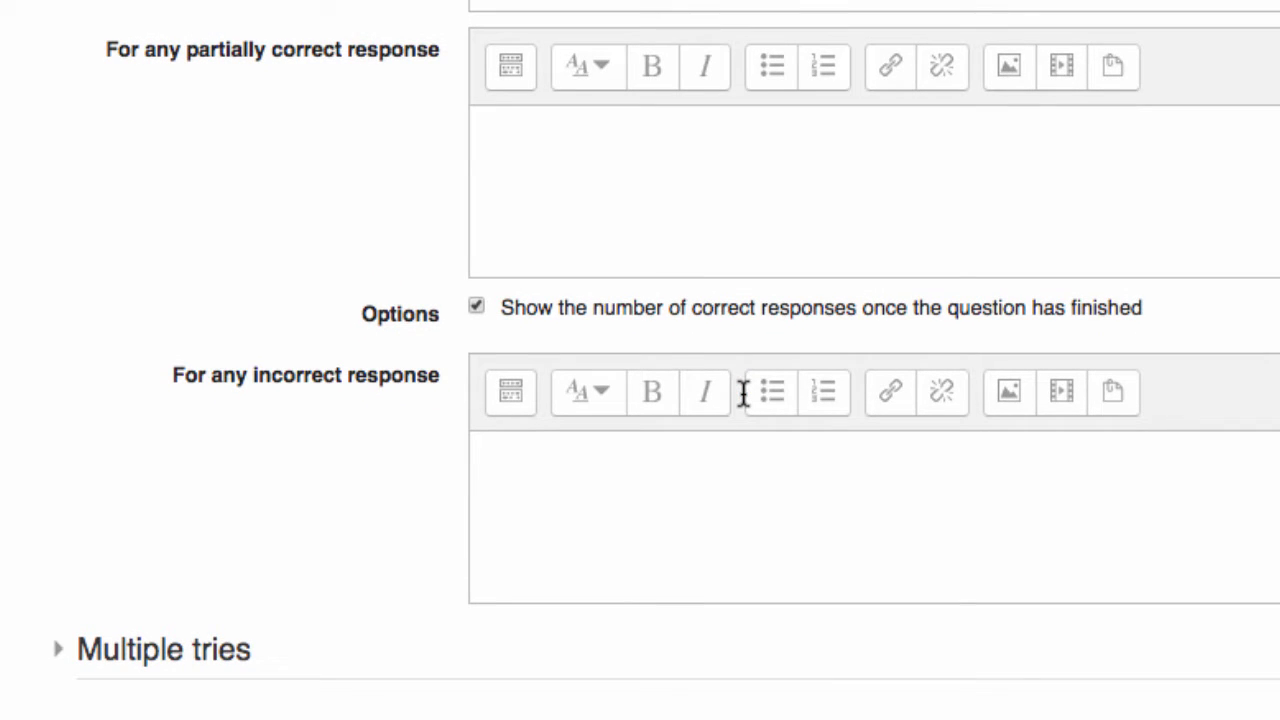
scroll(686, 366, down, 8)
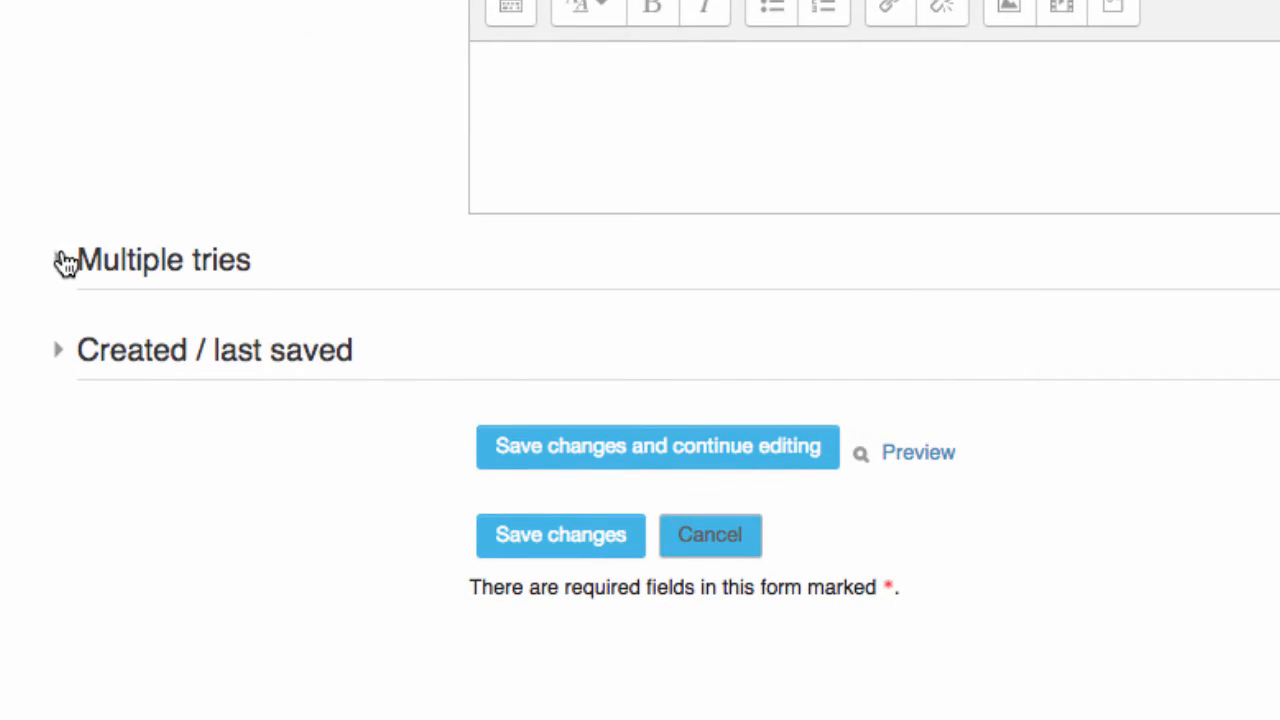
click(62, 263)
scroll(831, 191, down, 4)
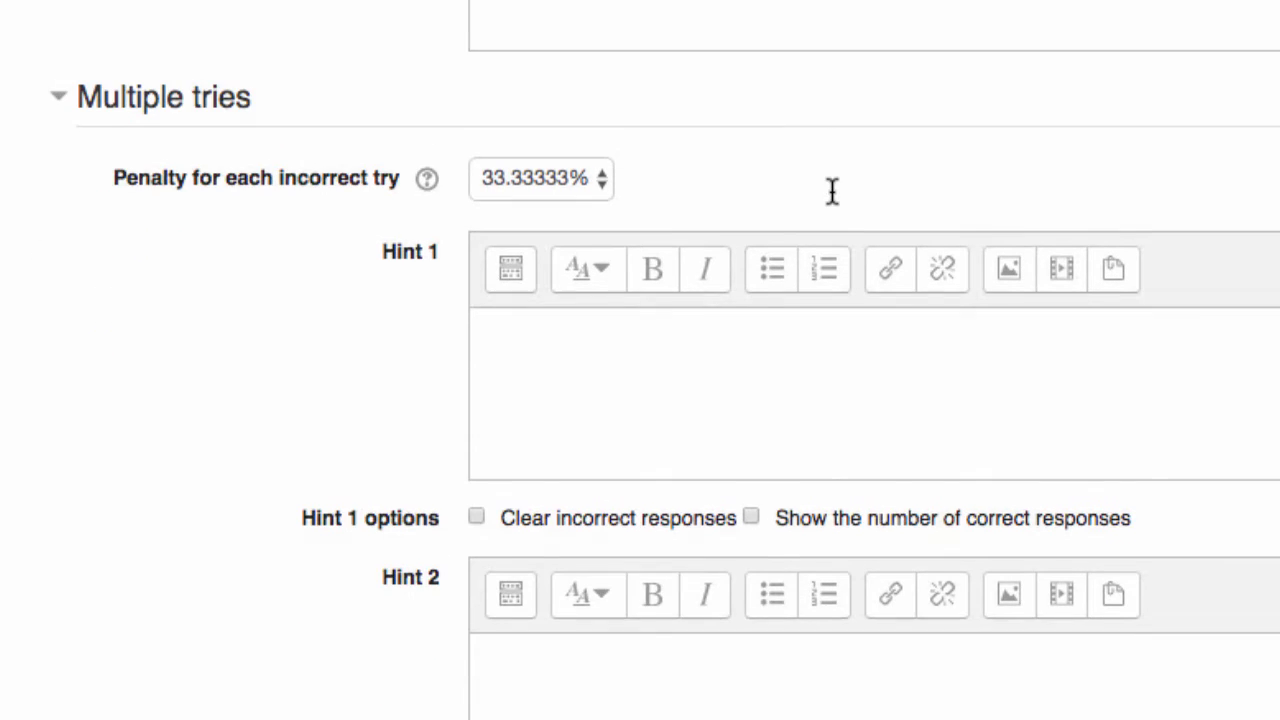
click(600, 162)
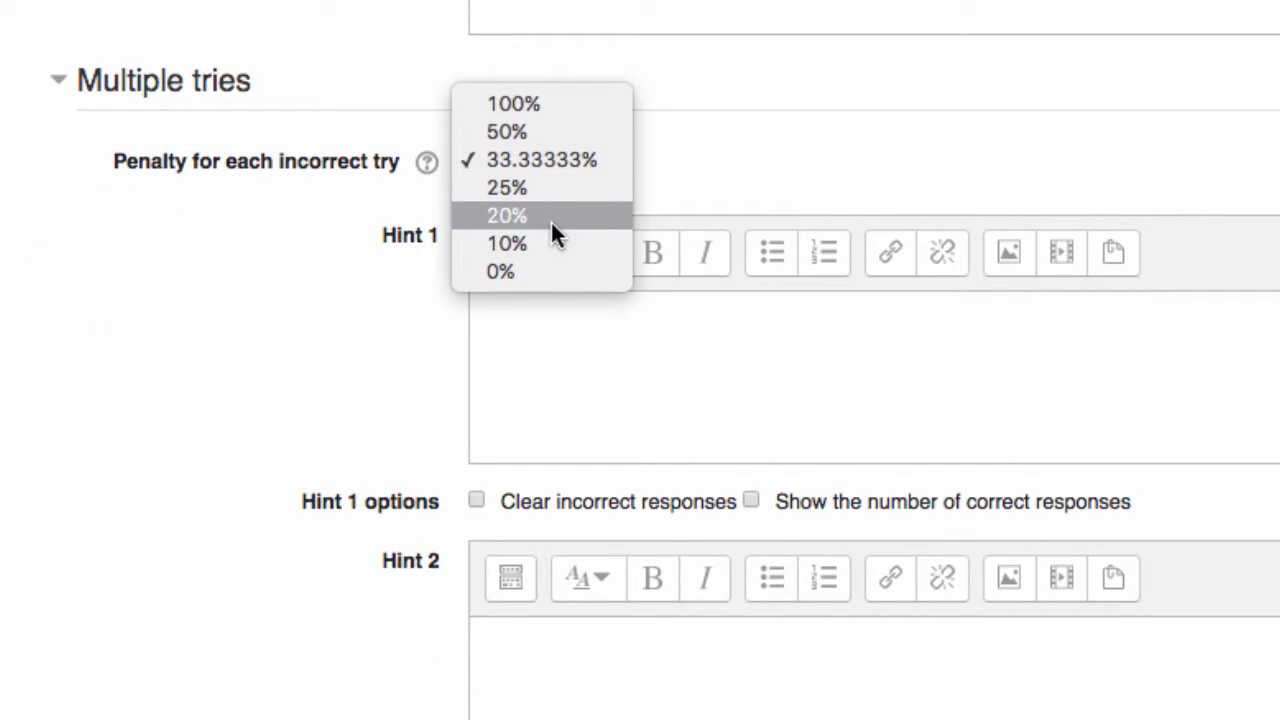
click(532, 271)
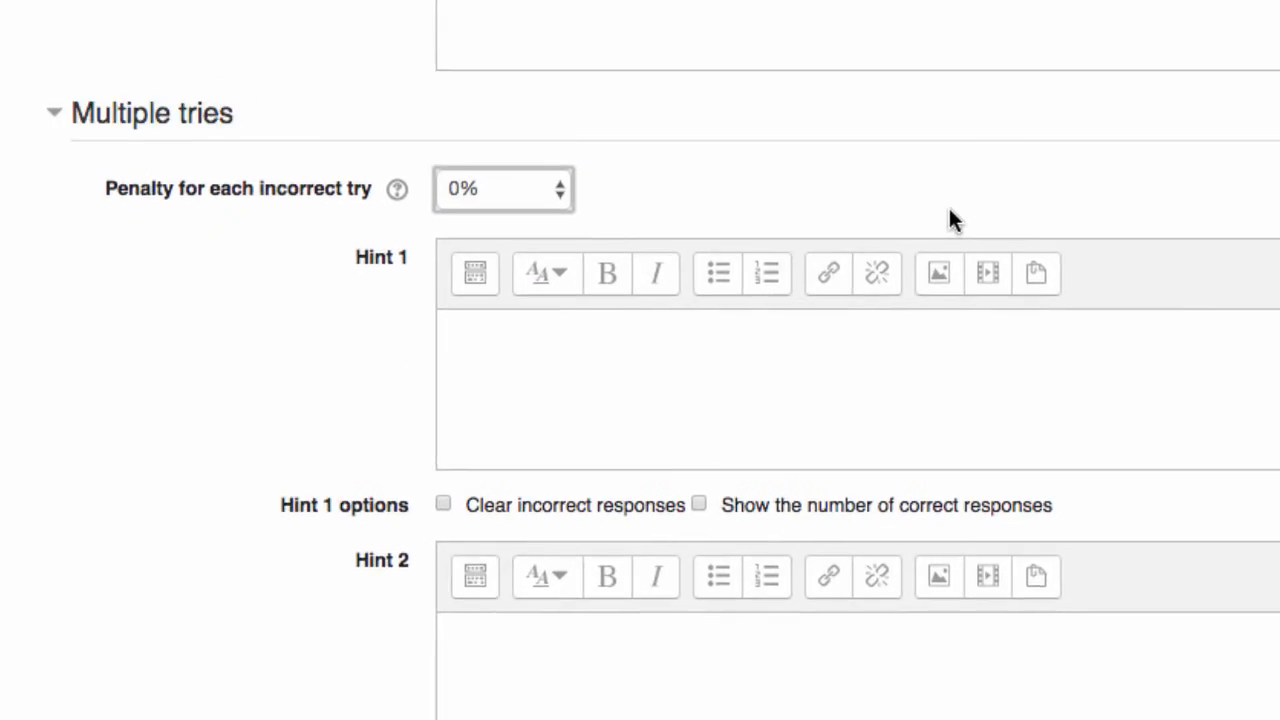
- Enable clearing incorrect responses and showing the number of correct responses for Hint 1, and save the finished question
scroll(951, 218, down, 5)
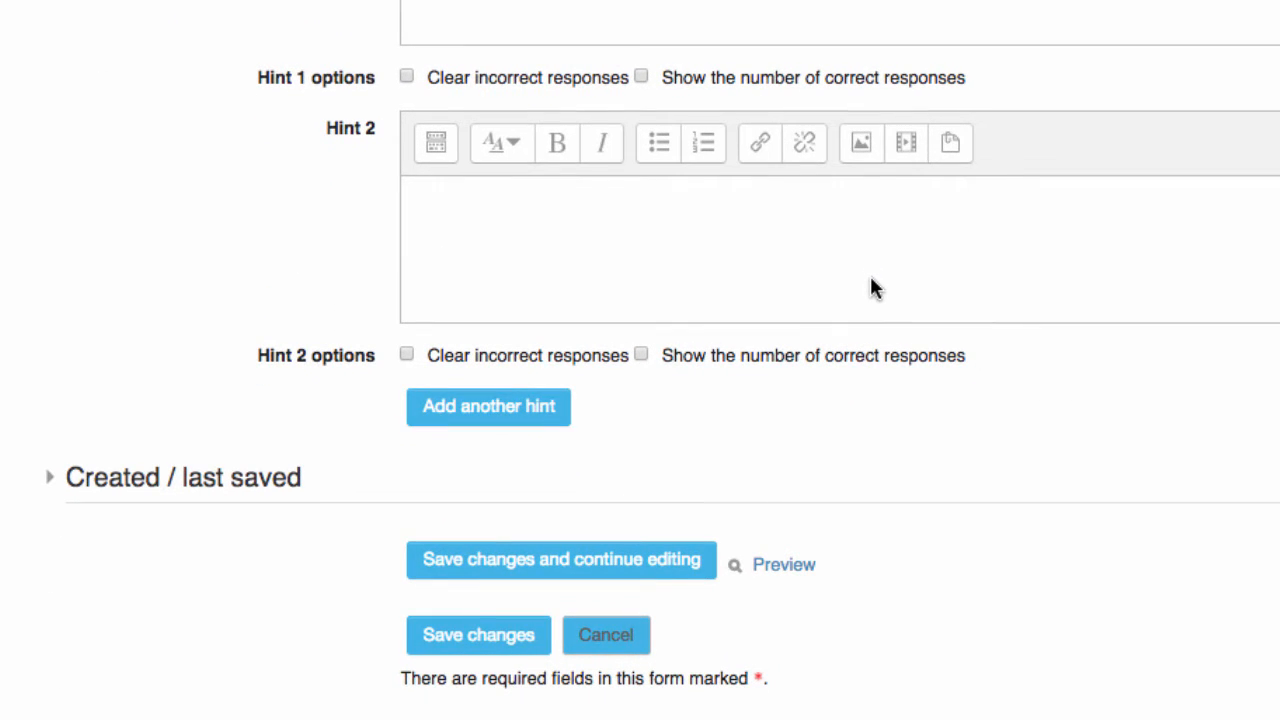
click(406, 77)
click(641, 78)
click(477, 632)
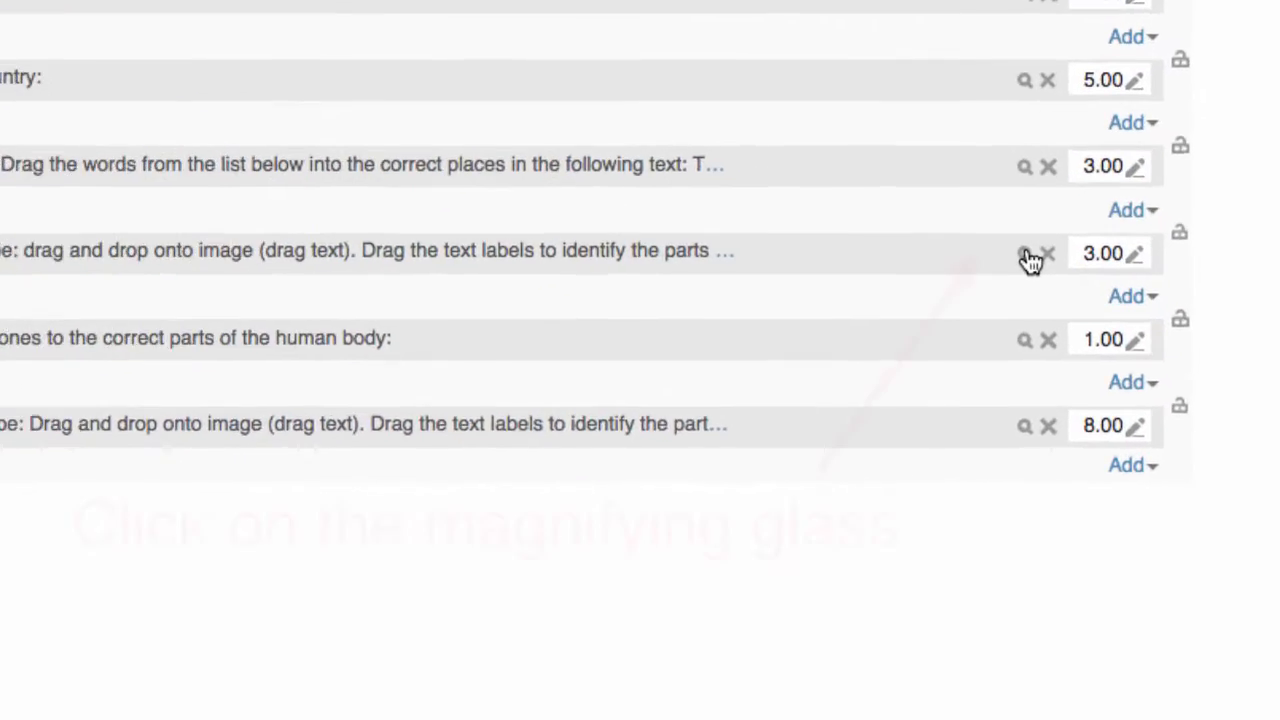
- Preview the quiz's drag-and-drop-onto-image question about identifying the parts, the one with a mark of 3.00
click(999, 219)
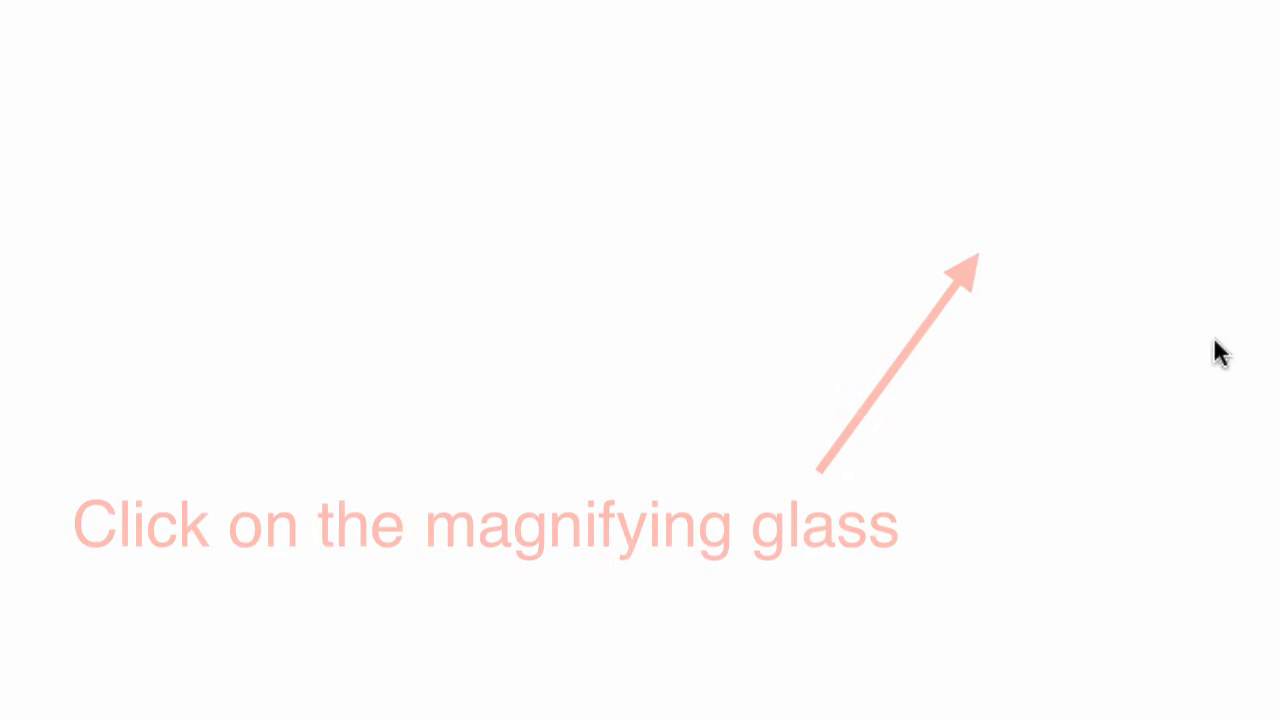